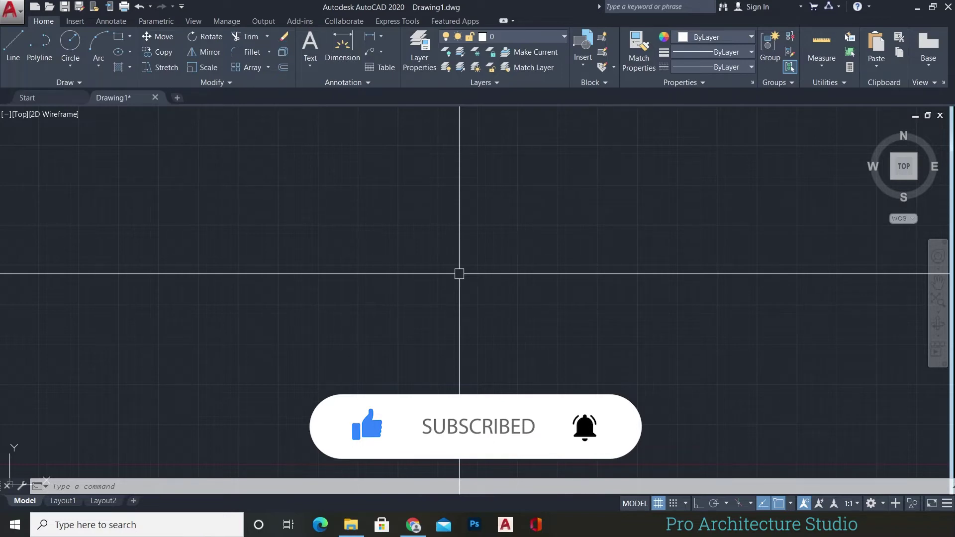
# Step: Draw a rectangle near the drawing centre with RECTANG
pyautogui.write('rec')
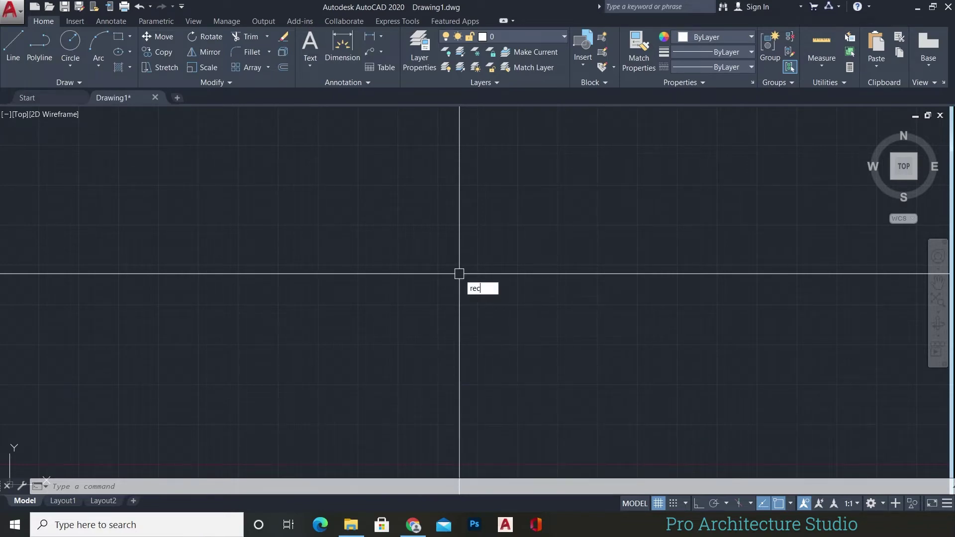
pyautogui.press('Return')
pyautogui.click(323, 203)
pyautogui.click(516, 325)
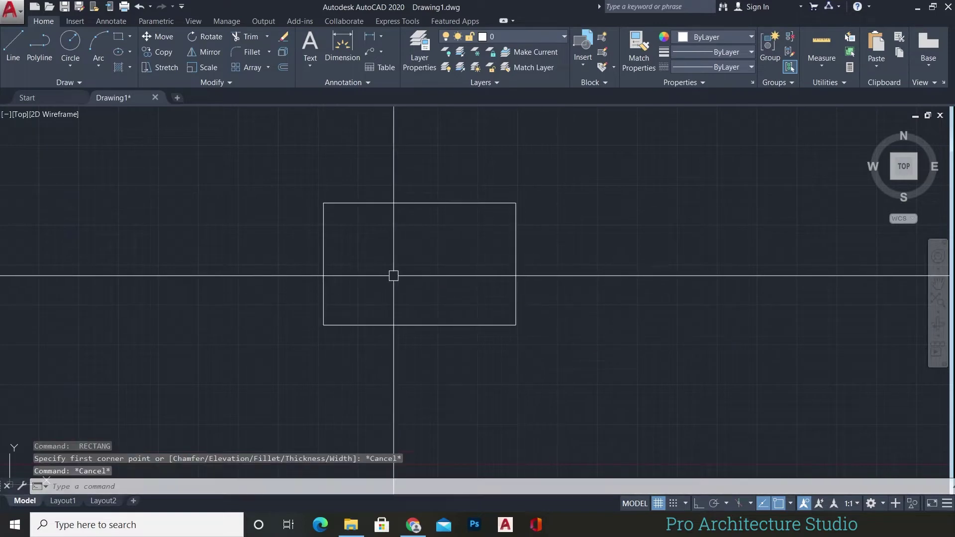
# Step: Draw a circle inside the rectangle
pyautogui.write('c')
pyautogui.press('Return')
pyautogui.click(423, 266)
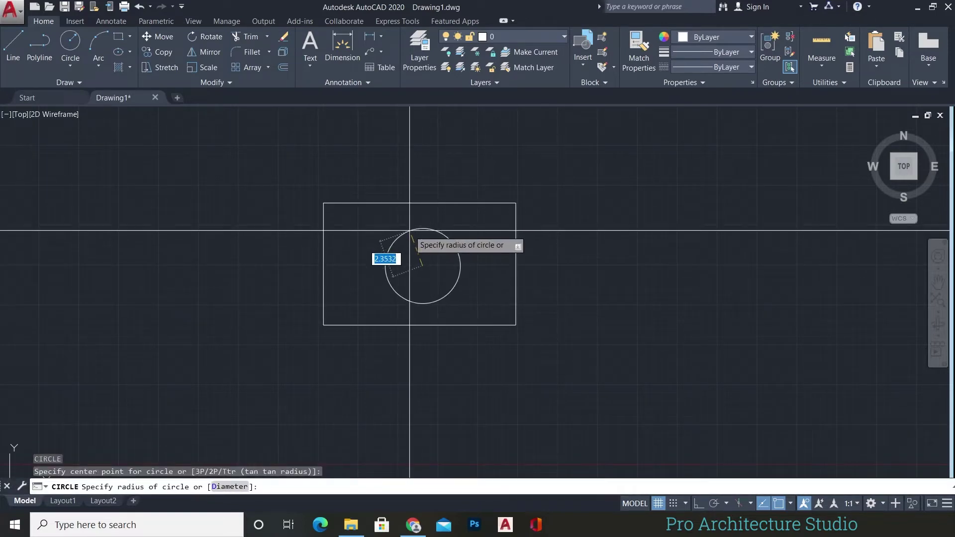
pyautogui.click(410, 231)
pyautogui.press('Return')
pyautogui.press('Escape')
pyautogui.moveTo(504, 230); pyautogui.dragTo(458, 240, button='middle')
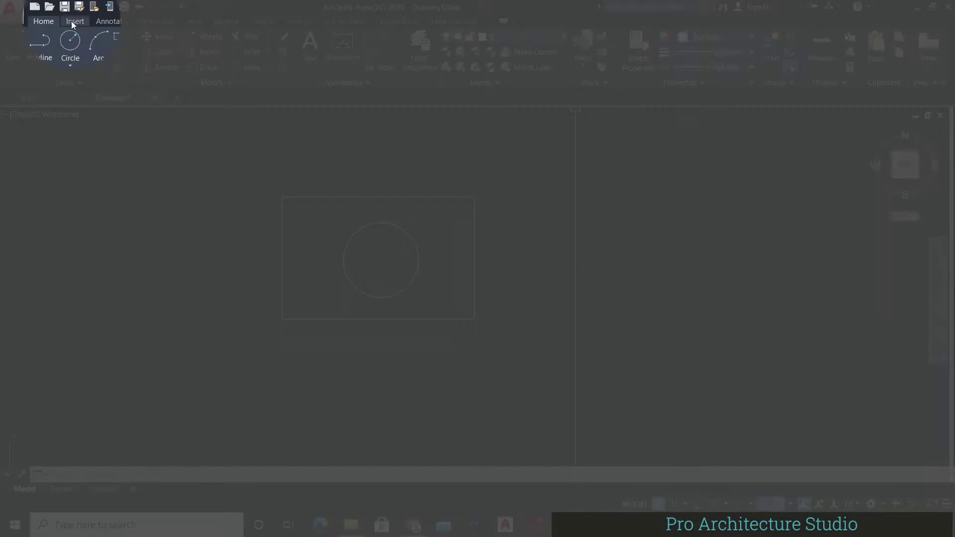
# Step: From the Insert tab, open the Block Definition dialog with B
pyautogui.click(78, 22)
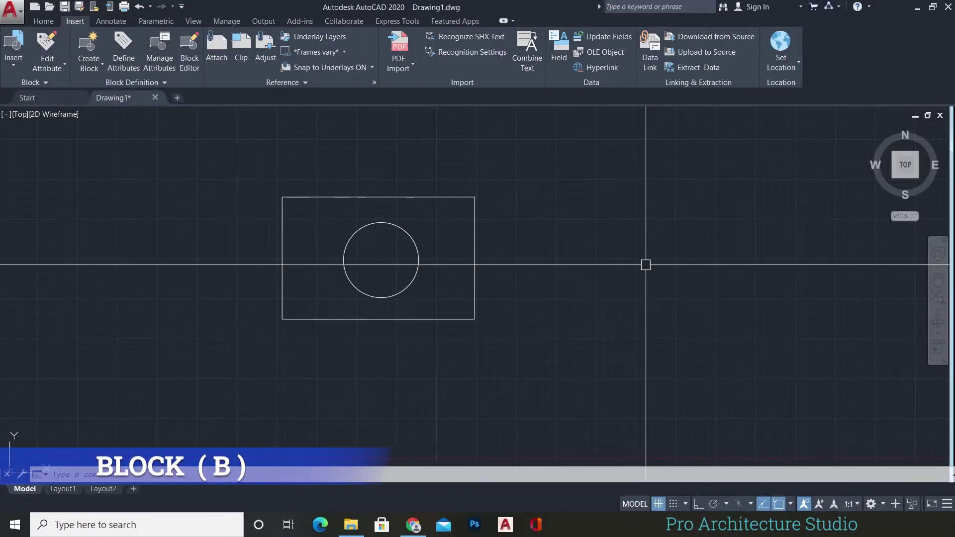
pyautogui.write('b')
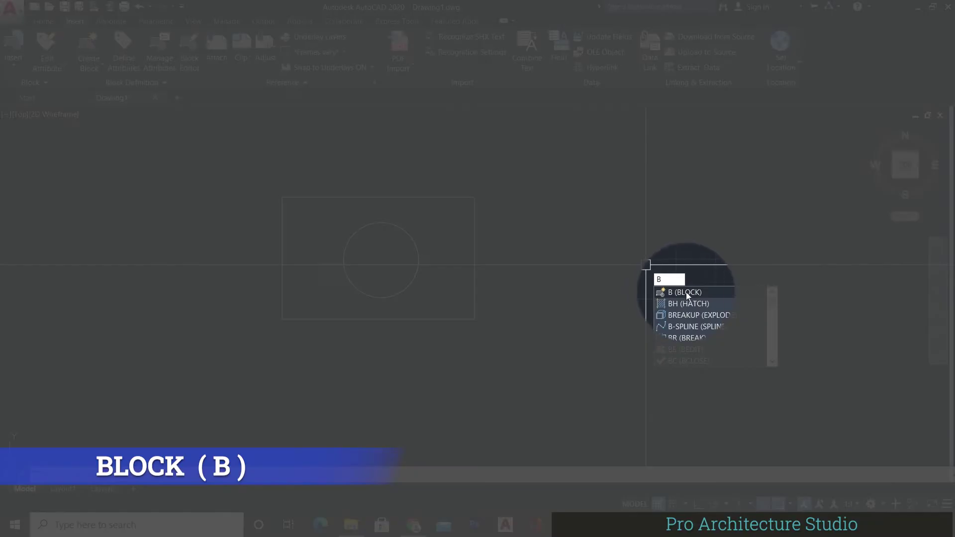
pyautogui.press('Return')
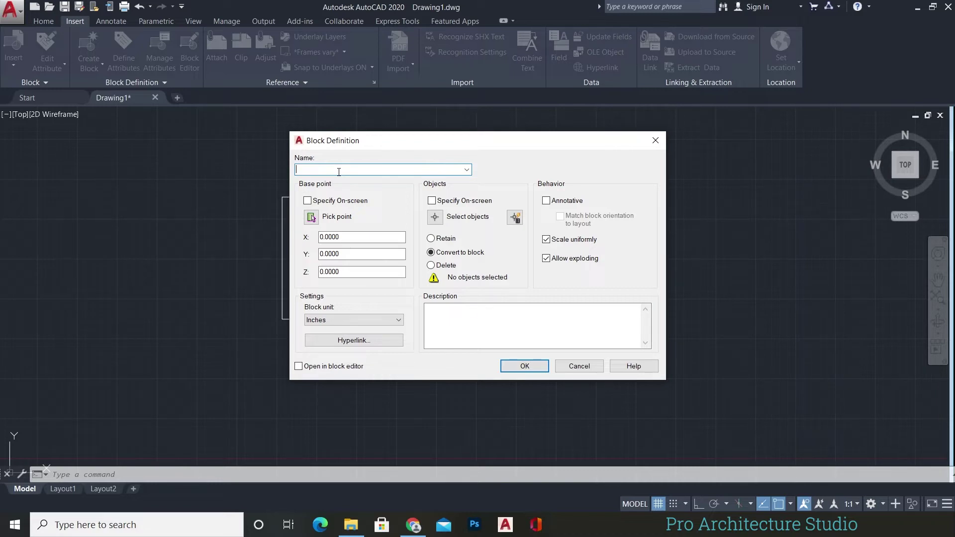
# Step: Name the block 'a', base it at the rectangle's lower-left corner, and window-select both shapes
pyautogui.write('a')
pyautogui.click(310, 217)
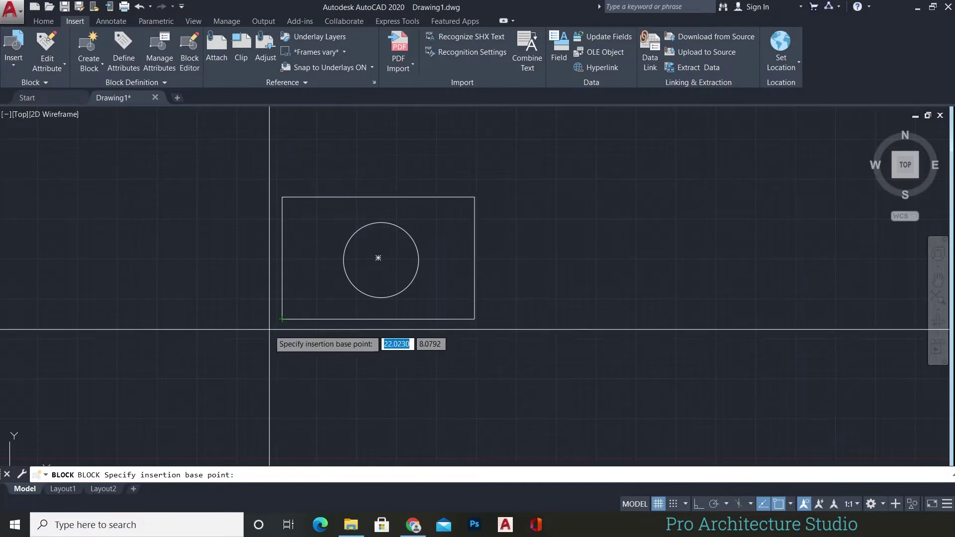
pyautogui.click(282, 319)
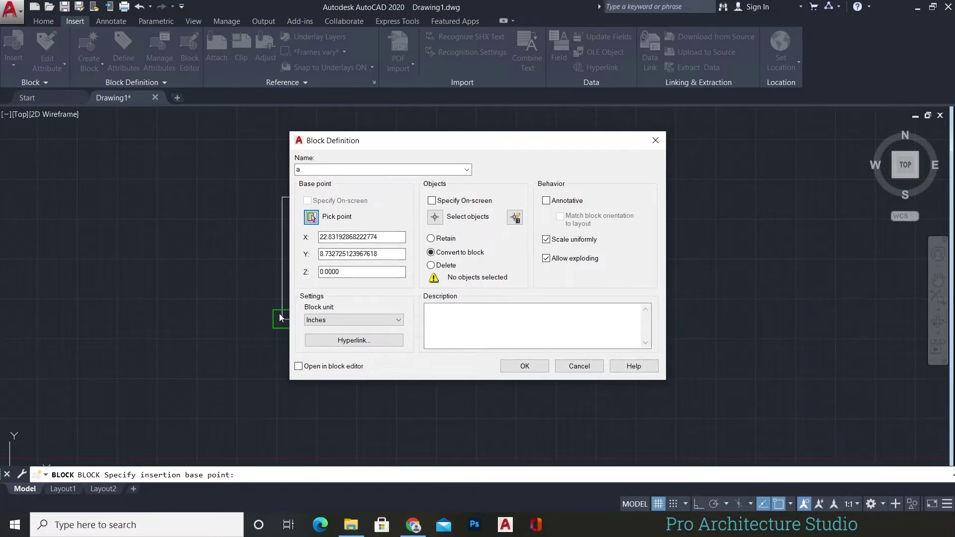
pyautogui.moveTo(389, 145); pyautogui.dragTo(449, 146)
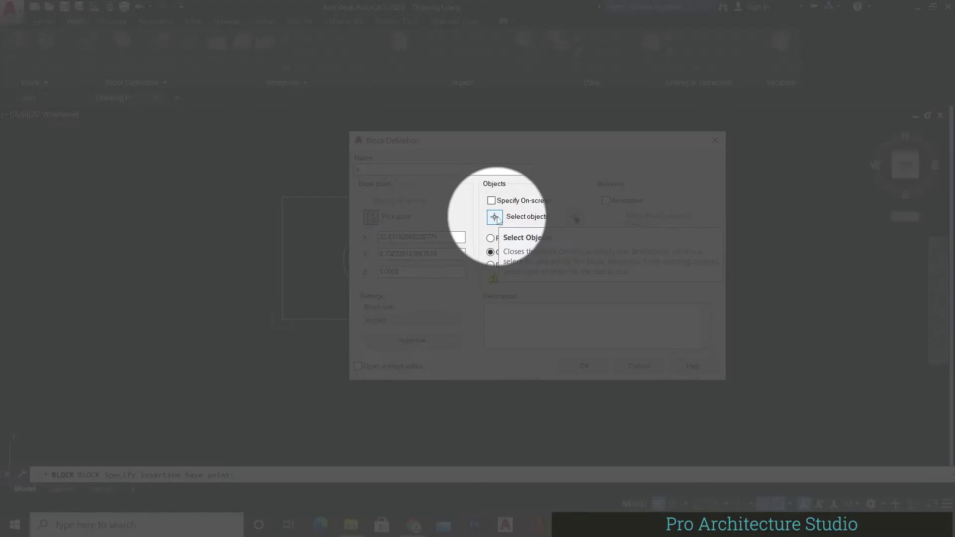
pyautogui.click(494, 217)
pyautogui.click(539, 153)
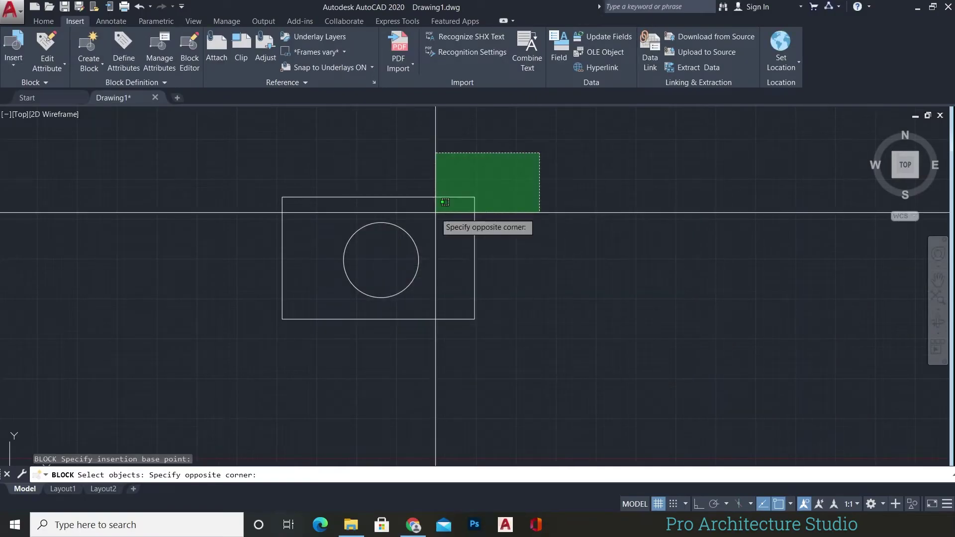
pyautogui.click(249, 343)
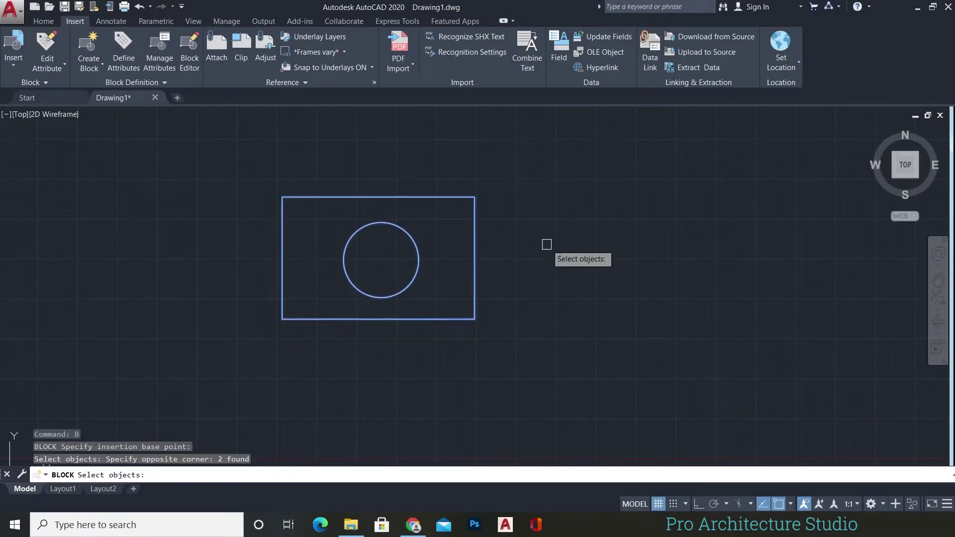
pyautogui.press('Return')
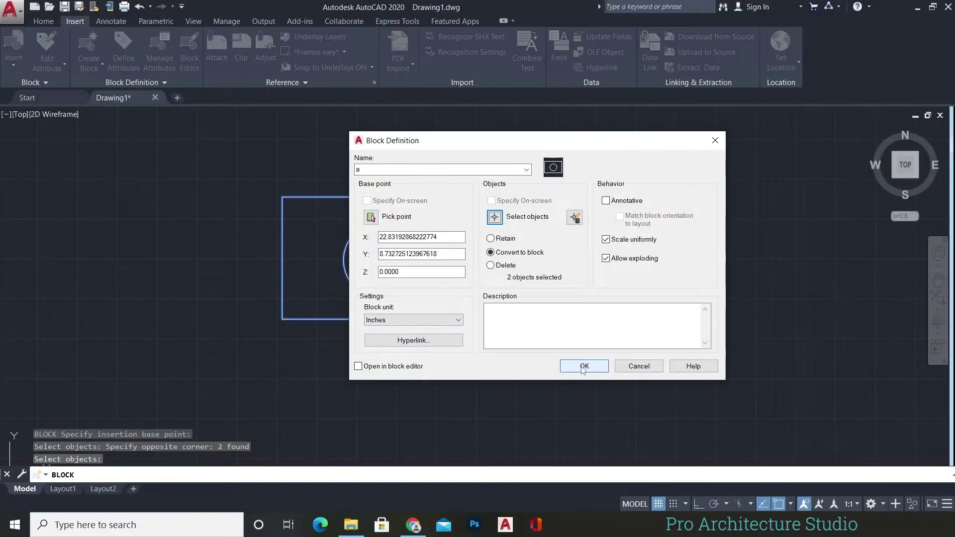
# Step: Create block 'a' and select it to confirm rectangle and circle are one object
pyautogui.click(584, 366)
pyautogui.moveTo(443, 239); pyautogui.dragTo(336, 244, button='middle')
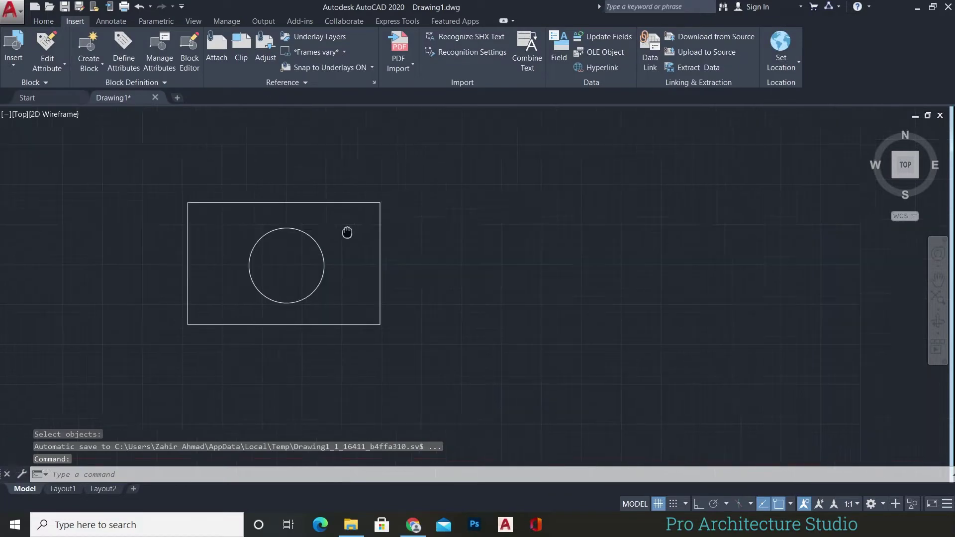
pyautogui.click(299, 204)
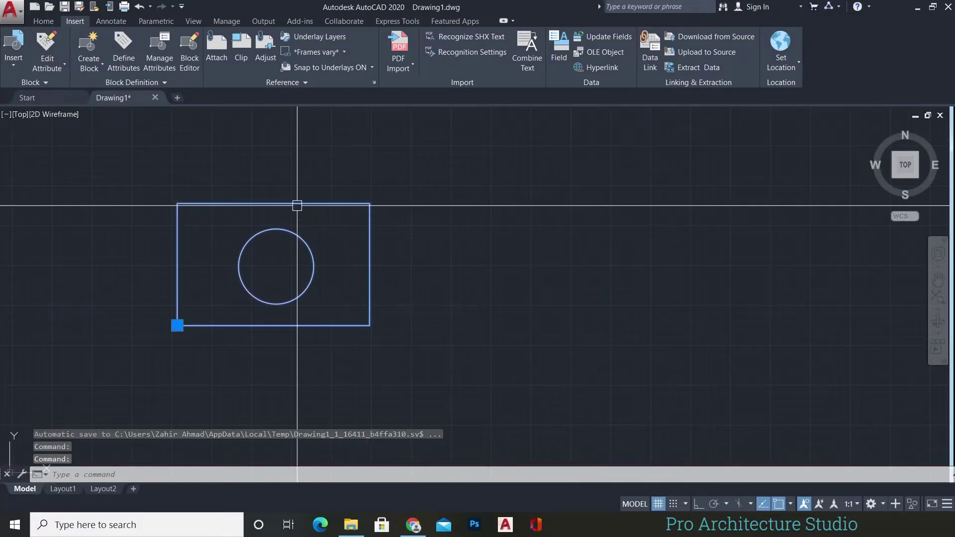
pyautogui.press('Escape')
pyautogui.moveTo(331, 228); pyautogui.dragTo(258, 240, button='middle')
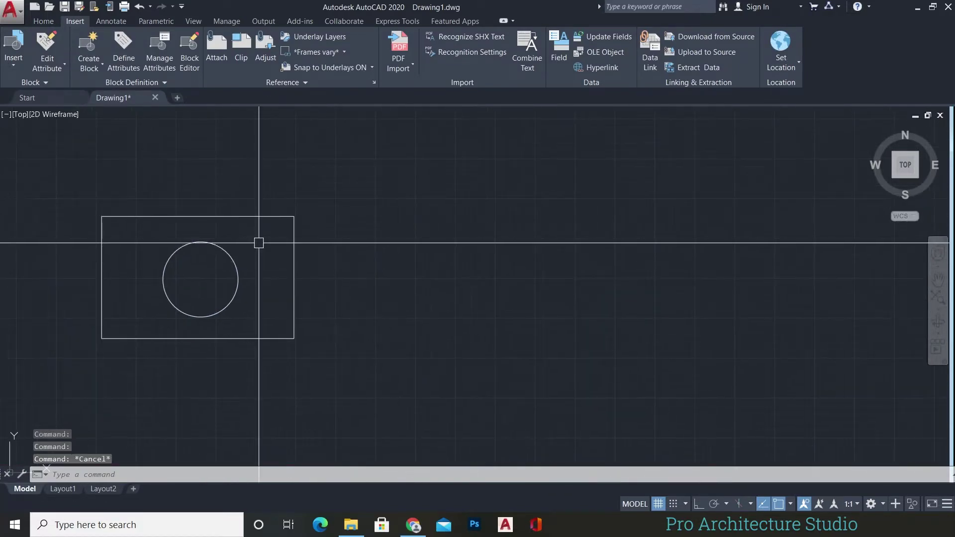
pyautogui.moveTo(364, 217); pyautogui.dragTo(411, 213, button='middle')
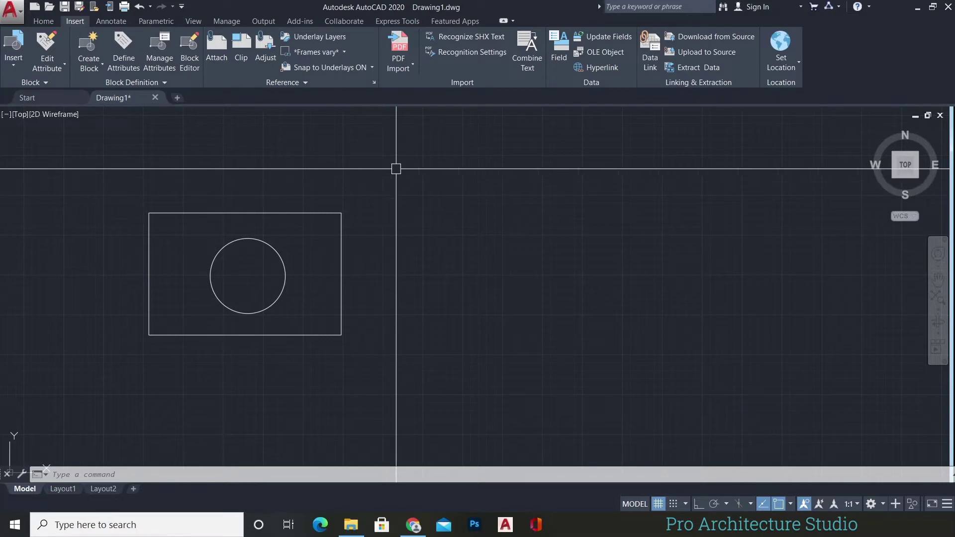
pyautogui.press('Escape')
pyautogui.press('Escape')
pyautogui.moveTo(315, 236); pyautogui.dragTo(298, 236, button='middle')
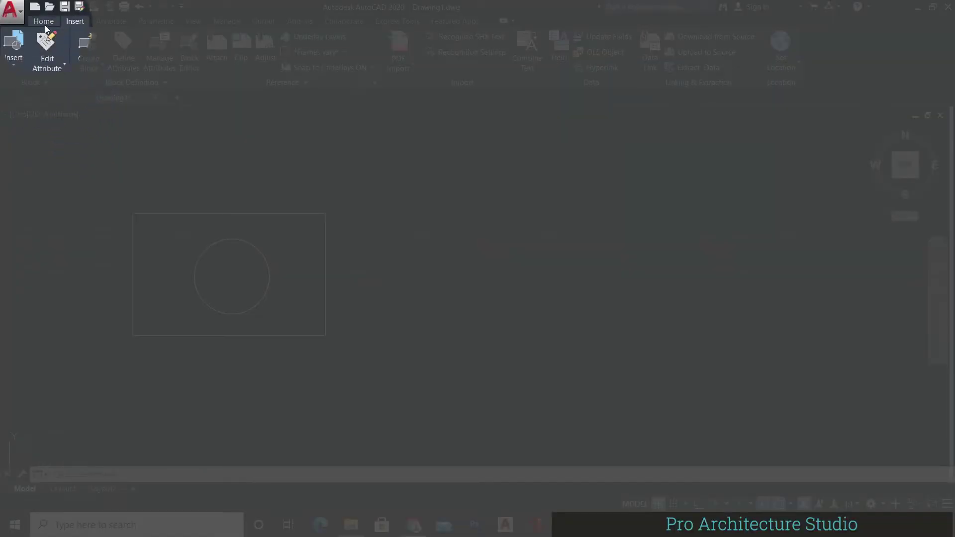
# Step: Insert block 'a' from the Home tab, then window-select and delete both block copies
pyautogui.click(44, 22)
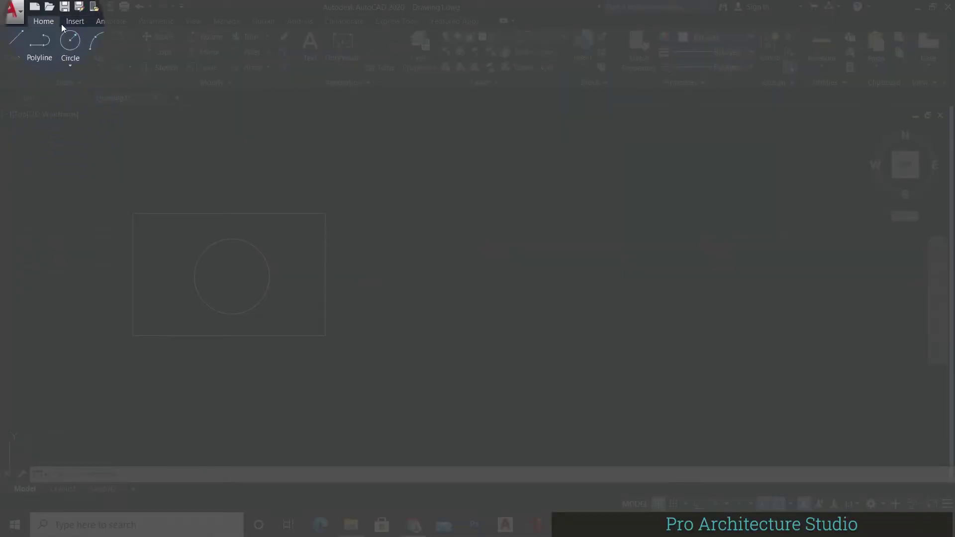
pyautogui.click(583, 66)
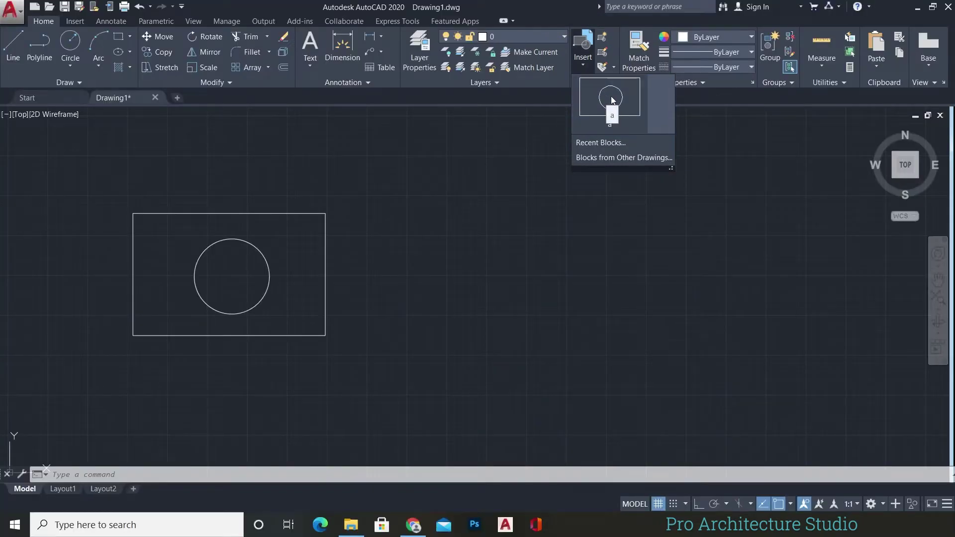
pyautogui.click(613, 100)
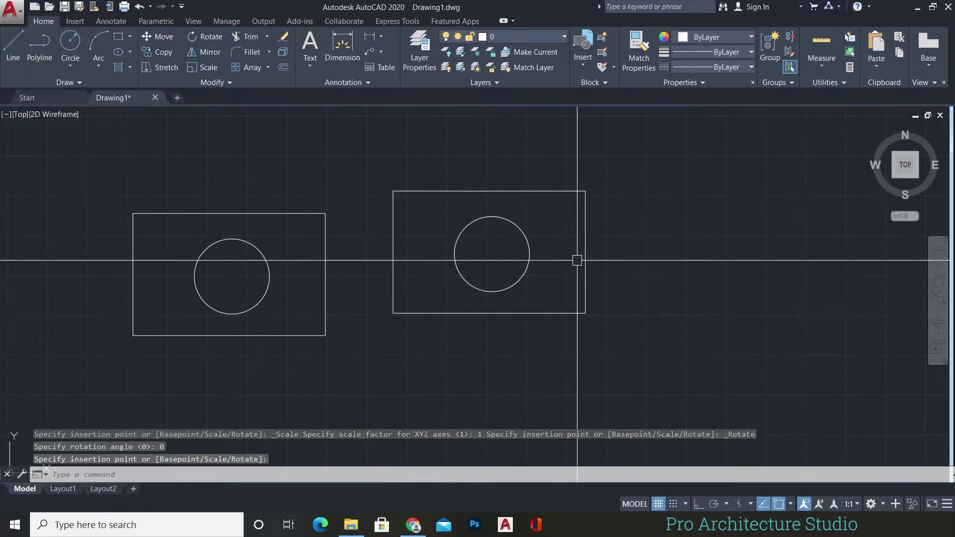
pyautogui.press('Escape')
pyautogui.press('Escape')
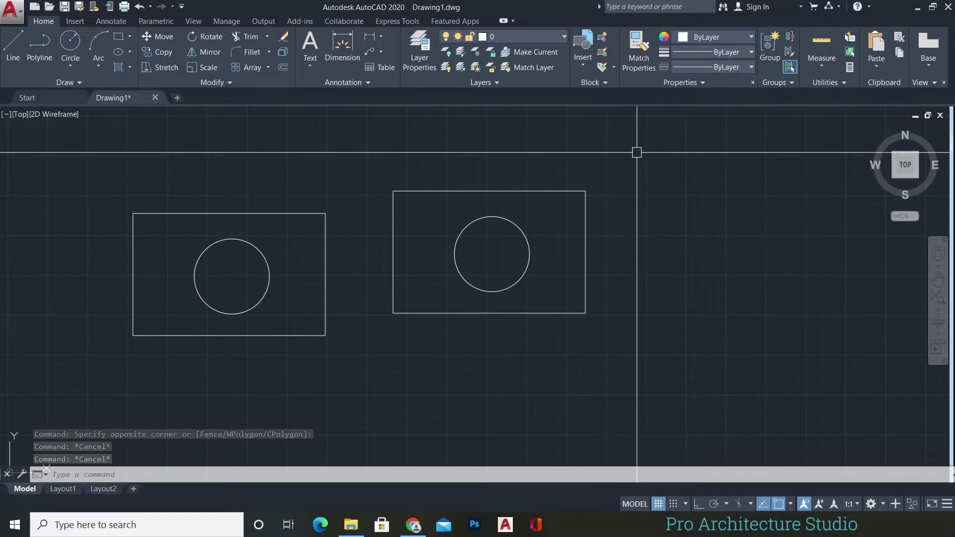
pyautogui.click(637, 152)
pyautogui.click(92, 363)
pyautogui.press('Delete')
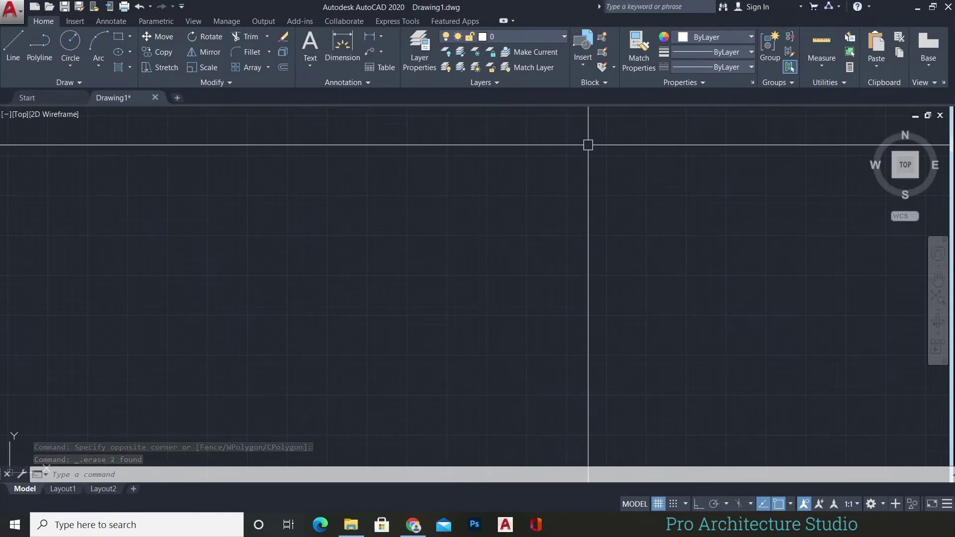
# Step: Insert a single fresh copy of block 'a'
pyautogui.click(587, 66)
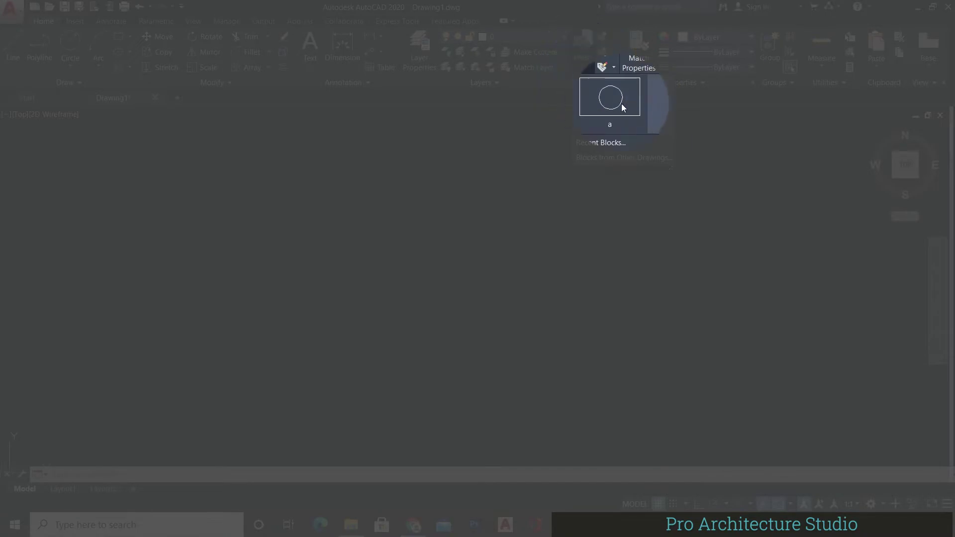
pyautogui.moveTo(622, 108); pyautogui.dragTo(608, 101)
pyautogui.click(601, 105)
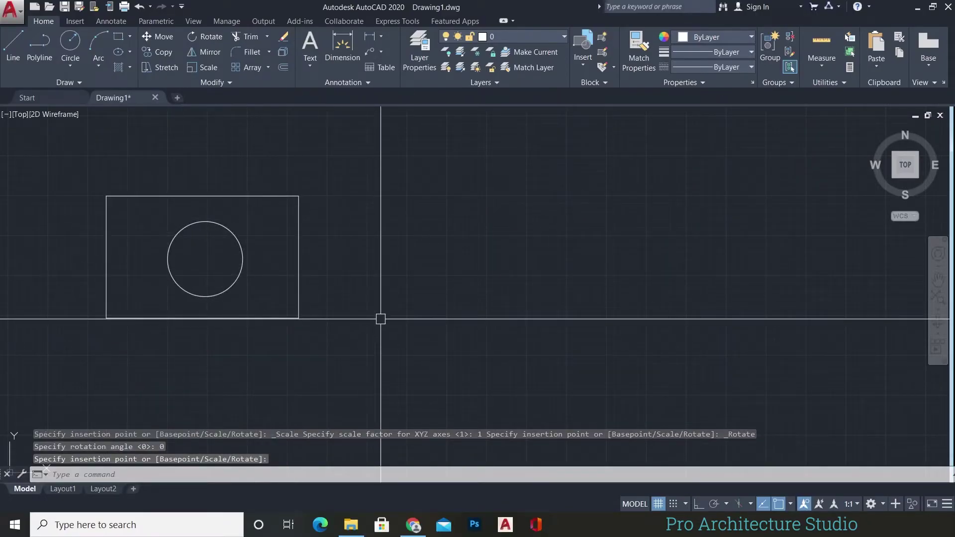
pyautogui.press('Escape')
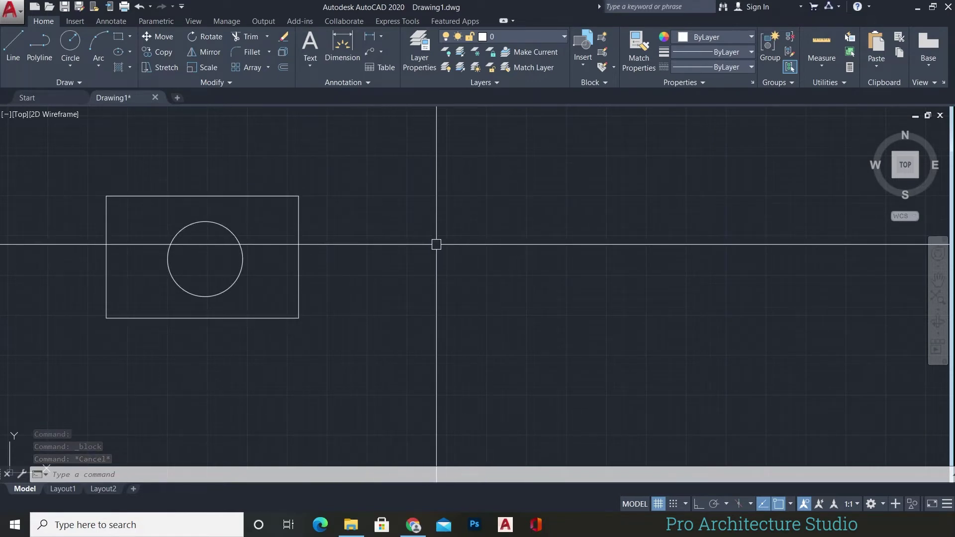
# Step: Draw a closed right-triangle polyline beside the block, with ortho mode on
pyautogui.write('pl')
pyautogui.press('Return')
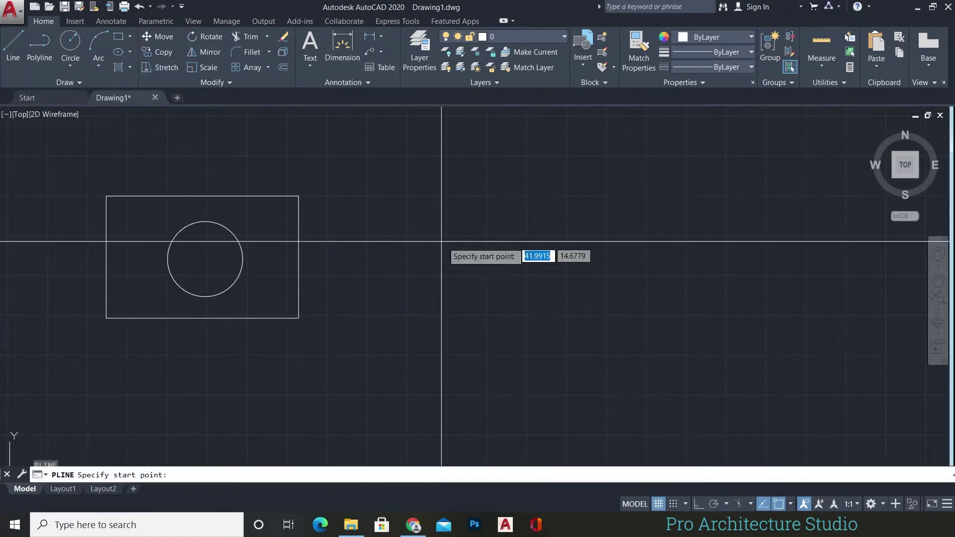
pyautogui.click(417, 199)
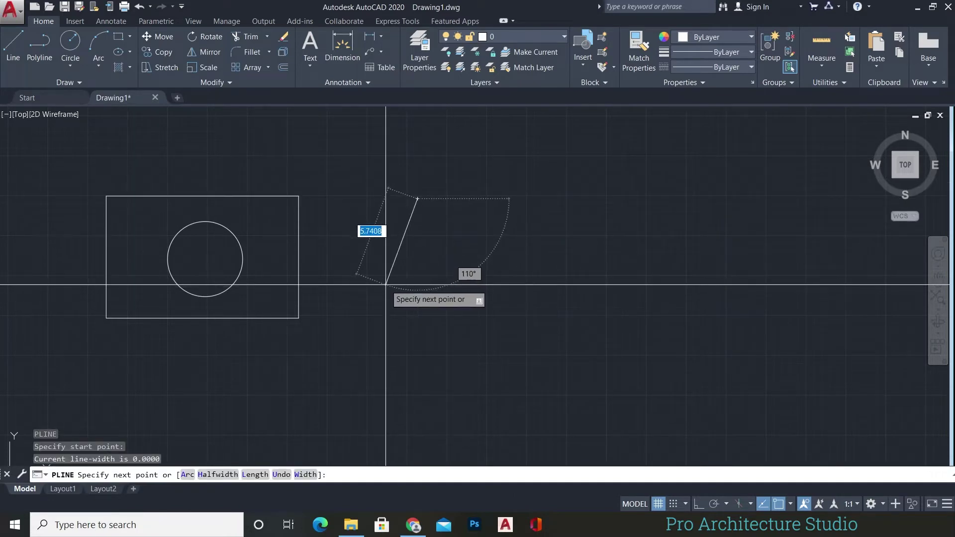
pyautogui.press('F8')
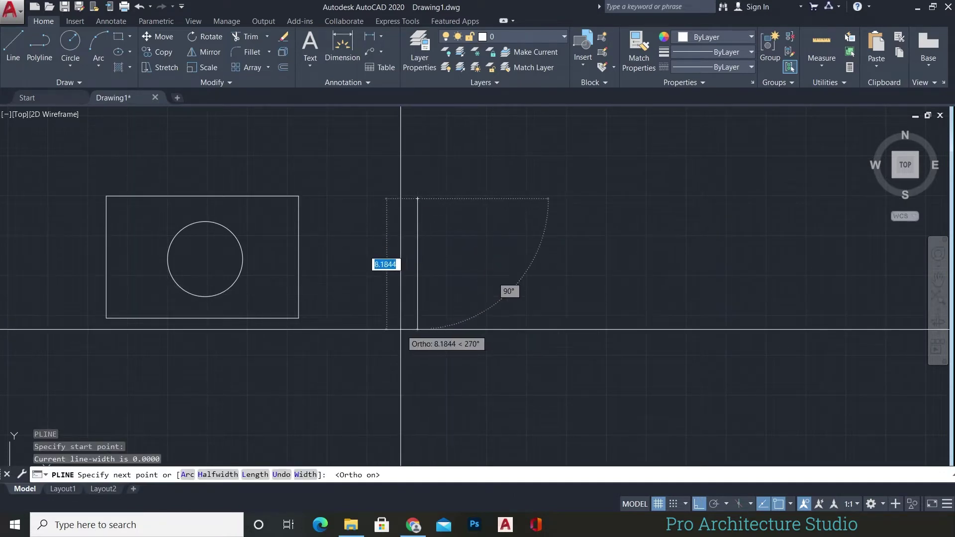
pyautogui.click(417, 323)
pyautogui.click(577, 324)
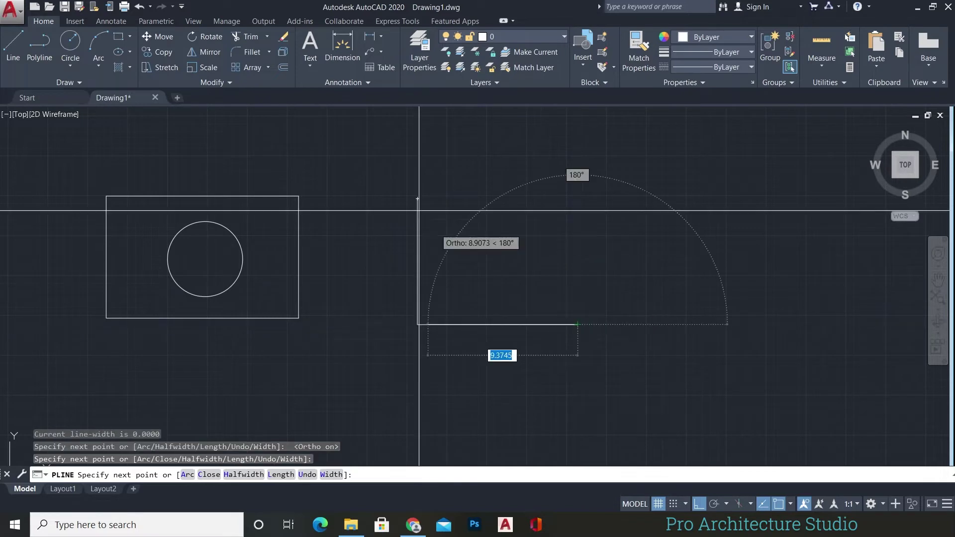
pyautogui.click(418, 199)
pyautogui.press('Escape')
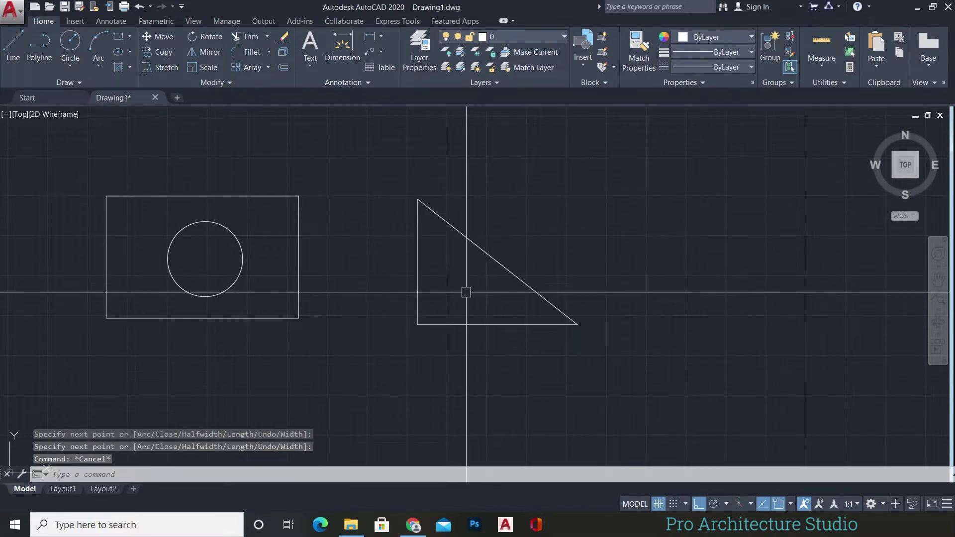
# Step: Draw a small circle inside the triangle
pyautogui.write('c')
pyautogui.press('Return')
pyautogui.click(462, 284)
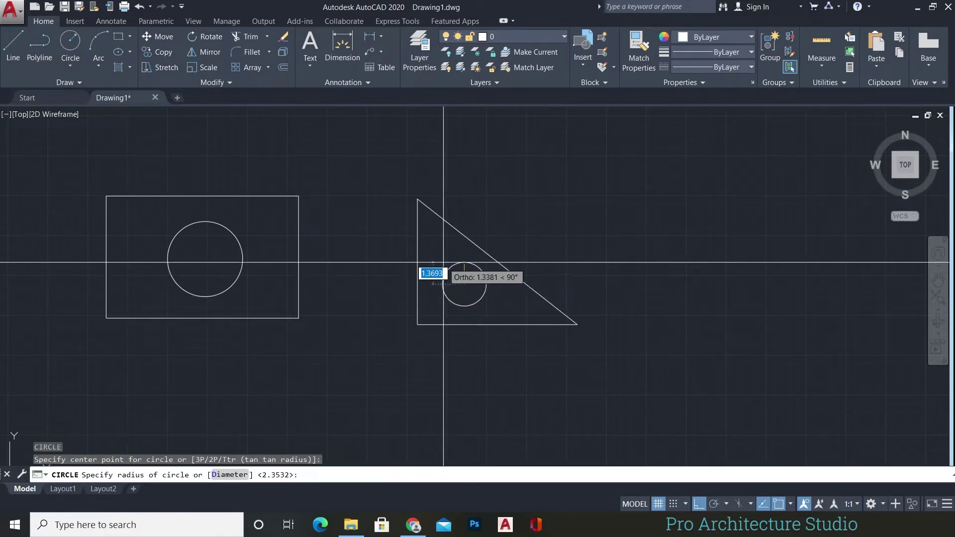
pyautogui.click(441, 272)
pyautogui.press('Escape')
pyautogui.moveTo(427, 231); pyautogui.dragTo(398, 223, button='middle')
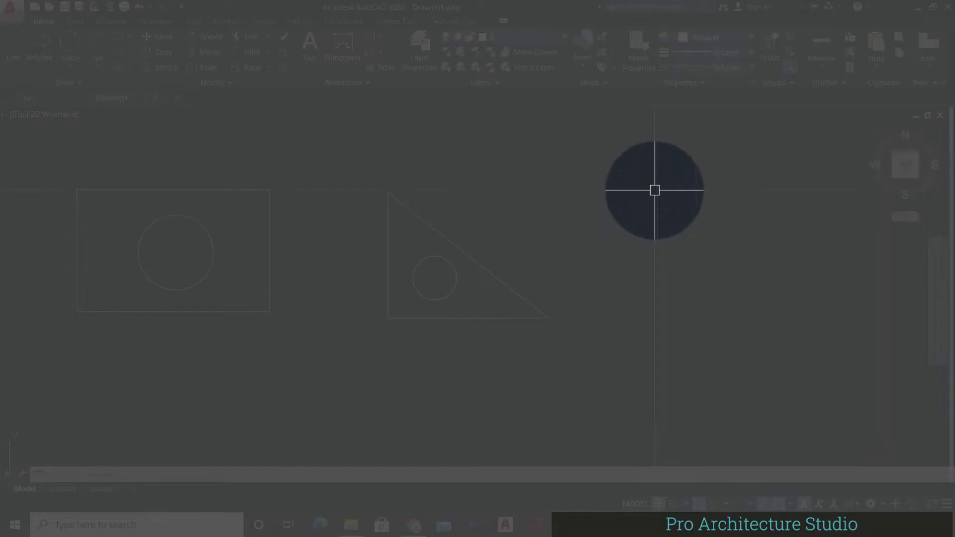
# Step: Create block 'b' from the triangle and circle, based at the lower-left corner, retaining originals
pyautogui.click(604, 38)
pyautogui.write('b')
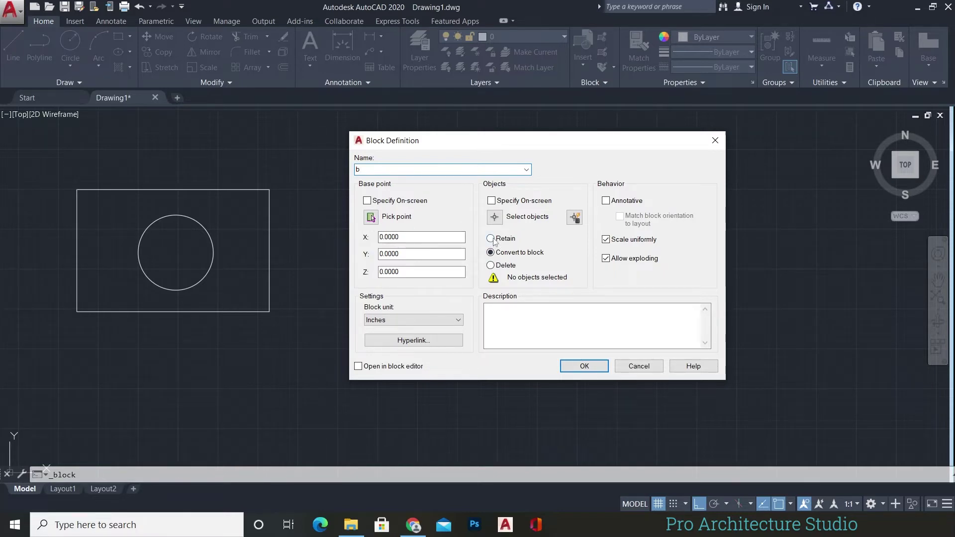
pyautogui.click(370, 218)
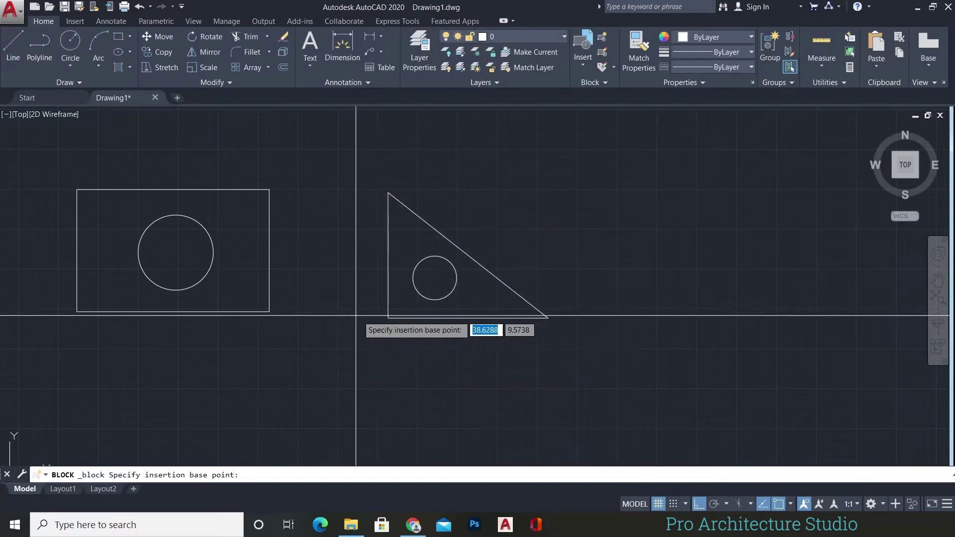
pyautogui.click(386, 317)
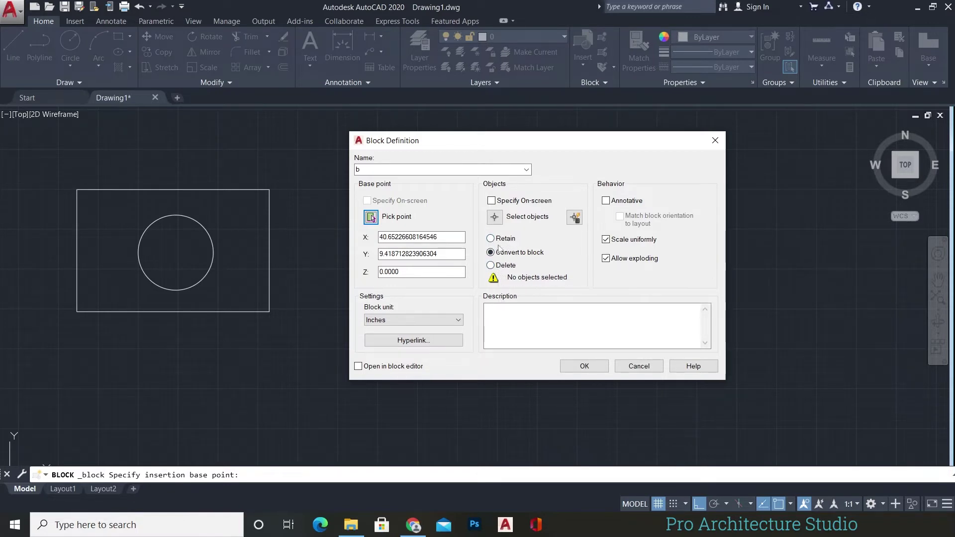
pyautogui.click(491, 239)
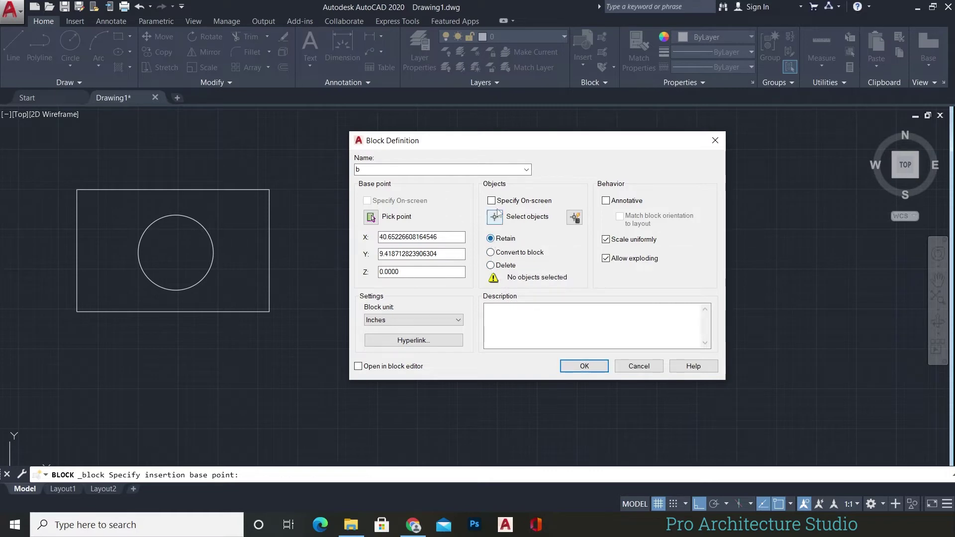
pyautogui.click(499, 220)
pyautogui.click(625, 144)
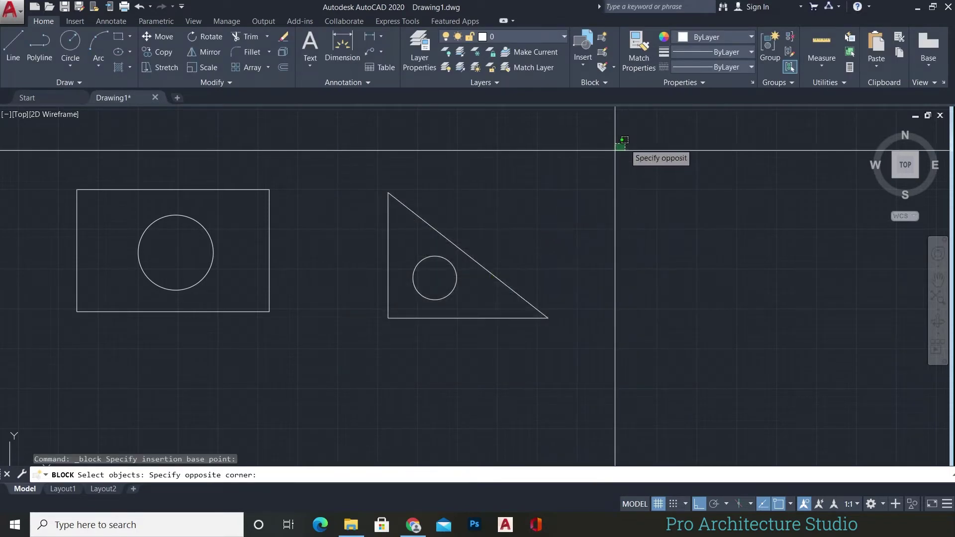
pyautogui.click(341, 353)
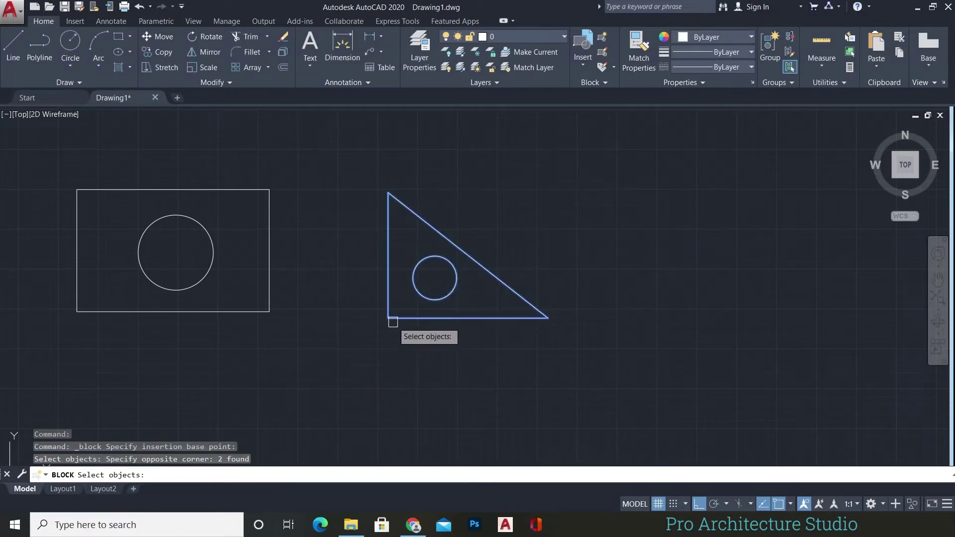
pyautogui.press('Return')
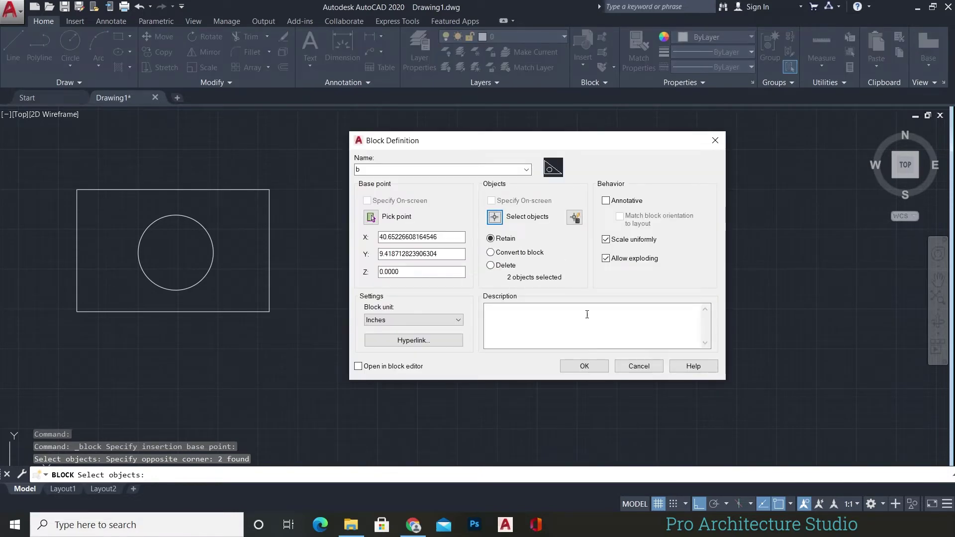
pyautogui.click(584, 366)
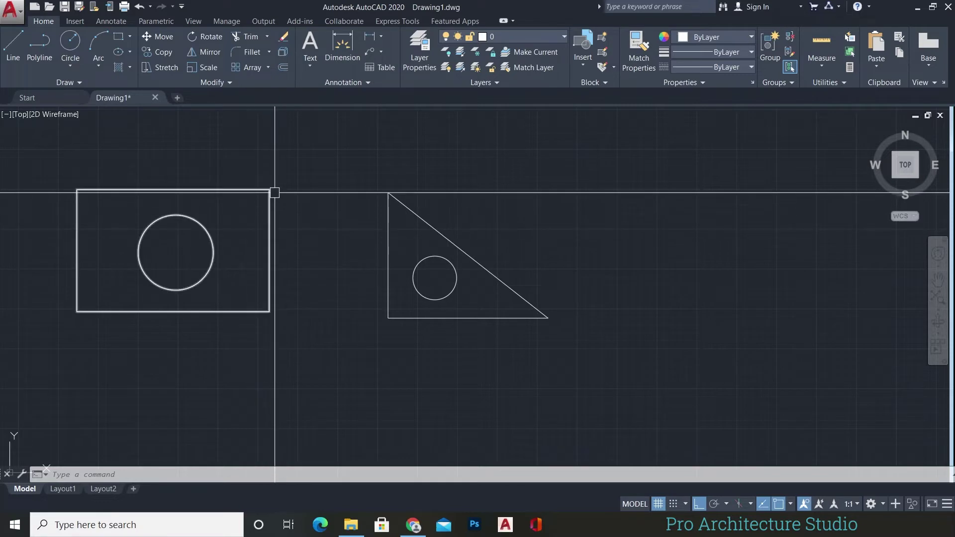
pyautogui.click(264, 210)
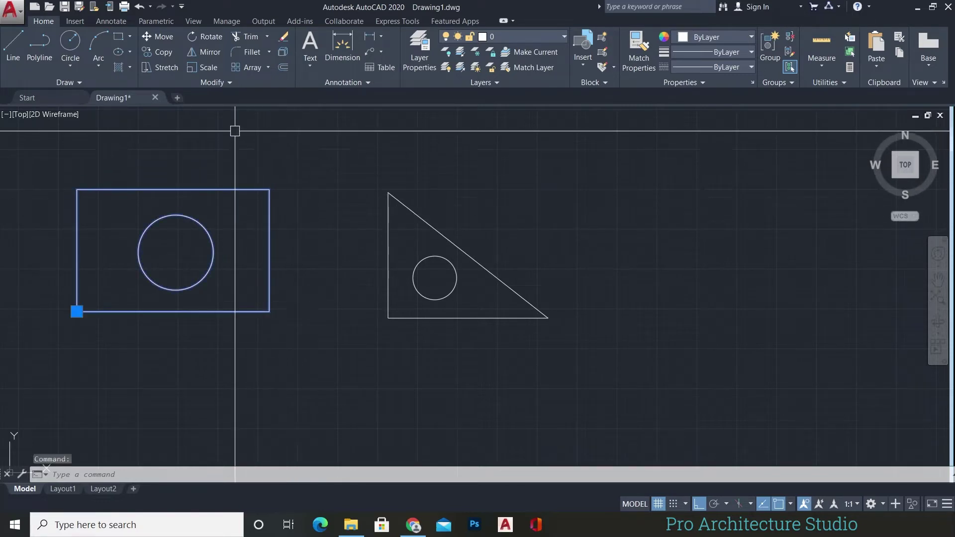
pyautogui.press('Escape')
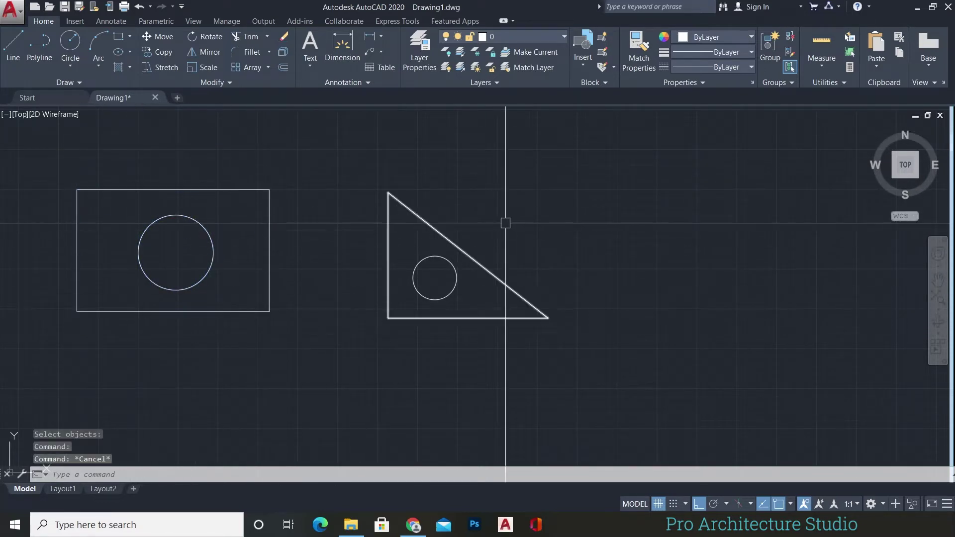
pyautogui.click(429, 225)
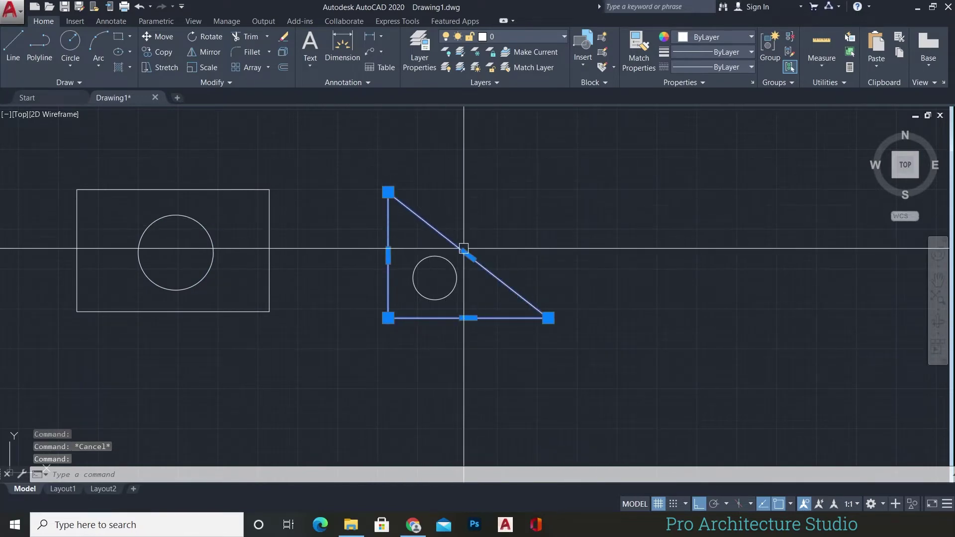
pyautogui.press('Escape')
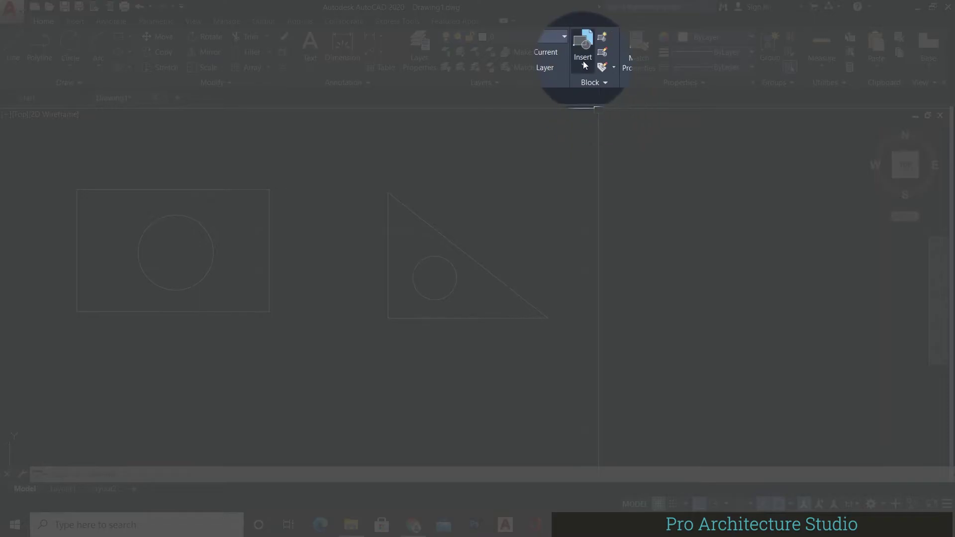
# Step: Insert block 'b' to the right of the triangle and compare it with the original
pyautogui.click(582, 60)
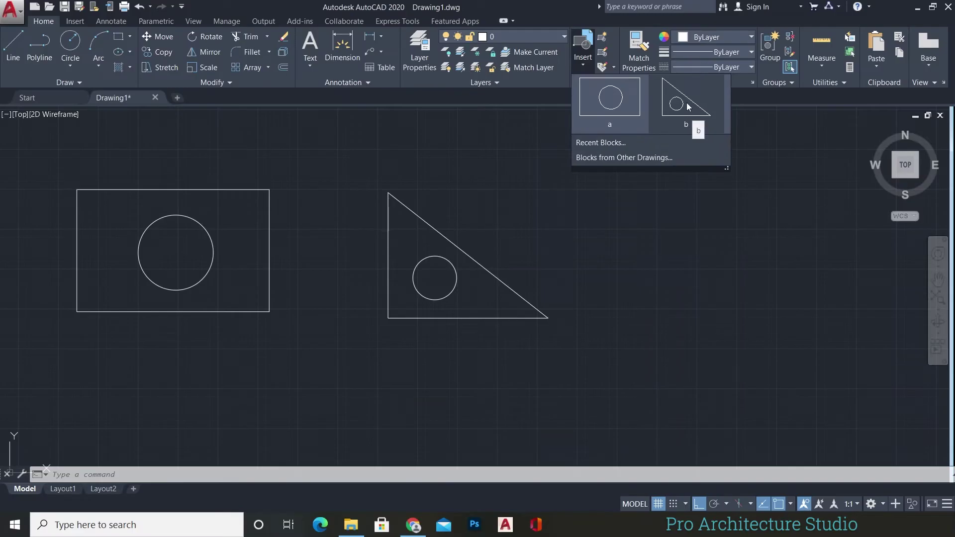
pyautogui.click(685, 103)
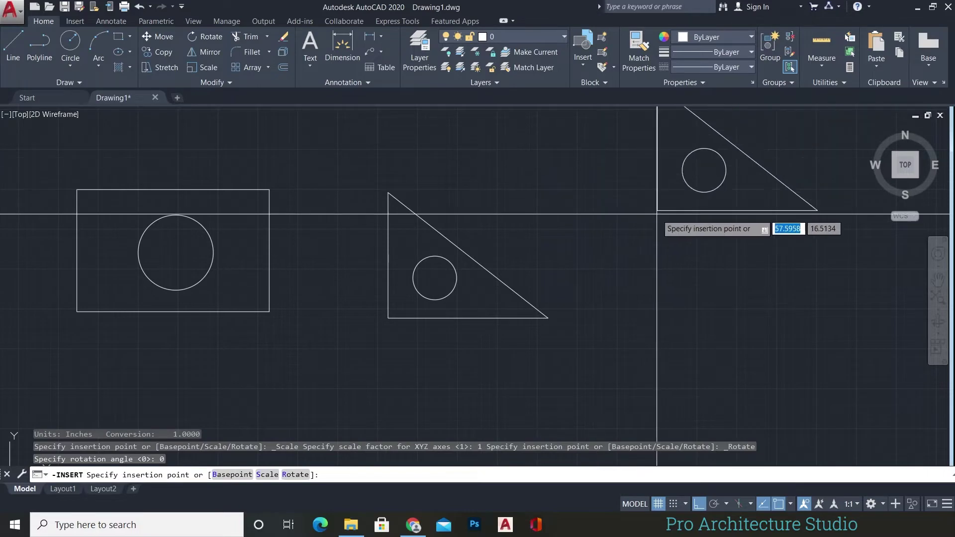
pyautogui.click(614, 308)
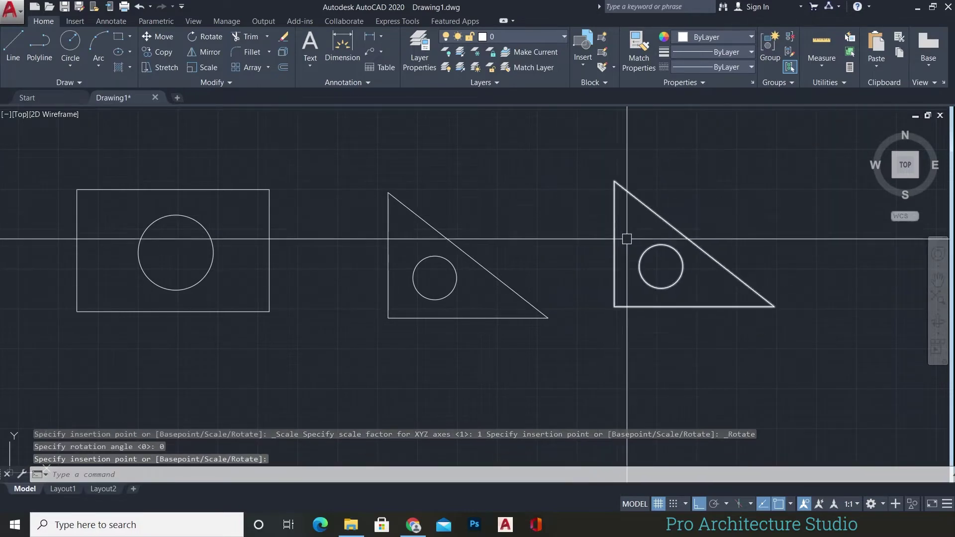
pyautogui.click(657, 210)
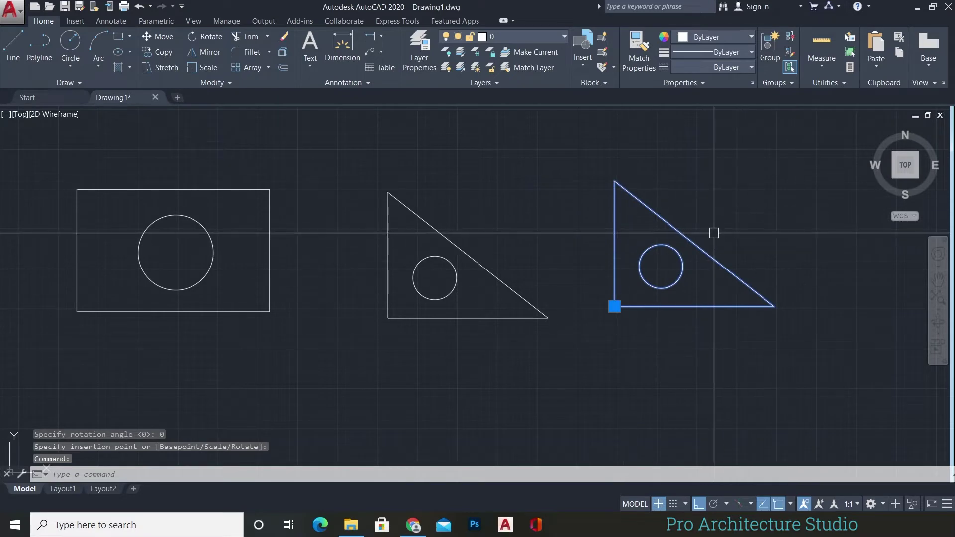
pyautogui.press('Escape')
pyautogui.click(456, 245)
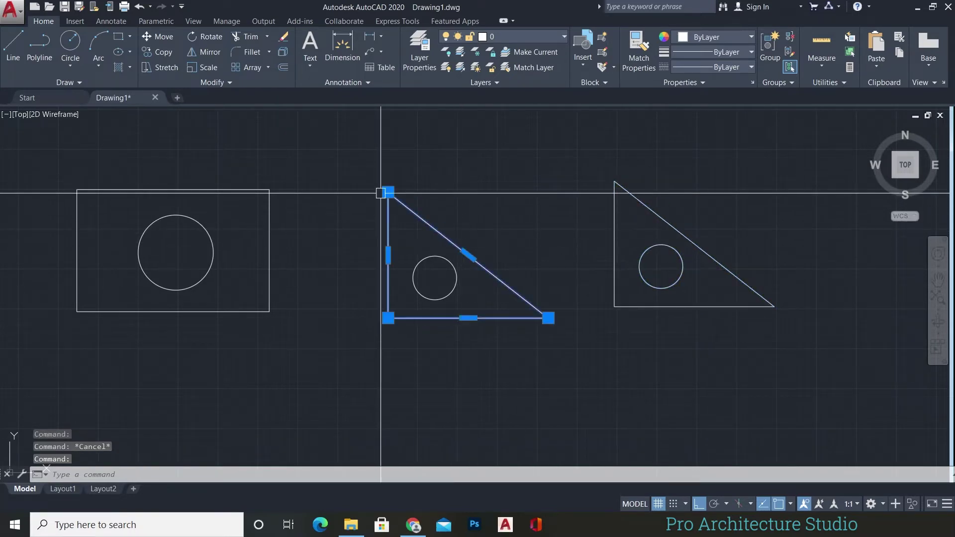
pyautogui.press('Escape')
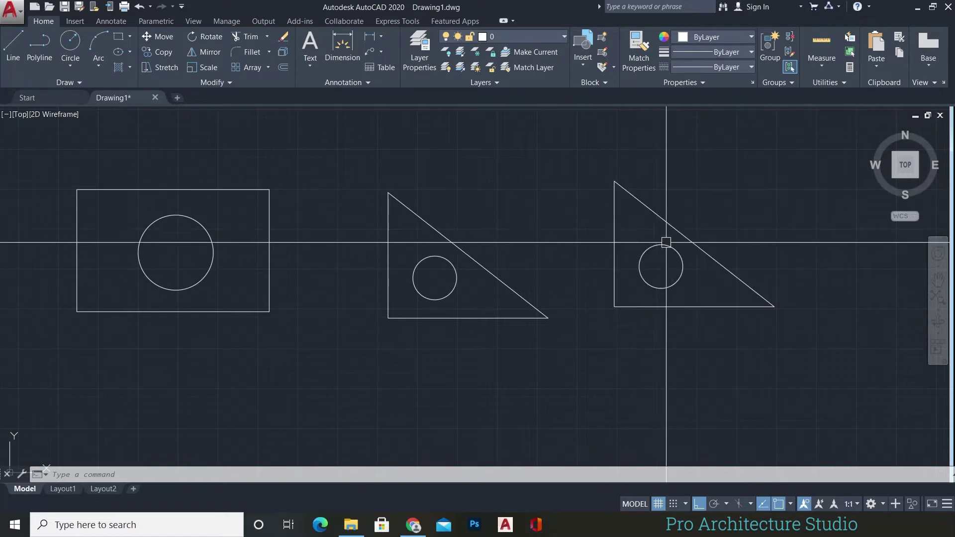
pyautogui.press('Escape')
pyautogui.moveTo(828, 260); pyautogui.dragTo(598, 269, button='middle')
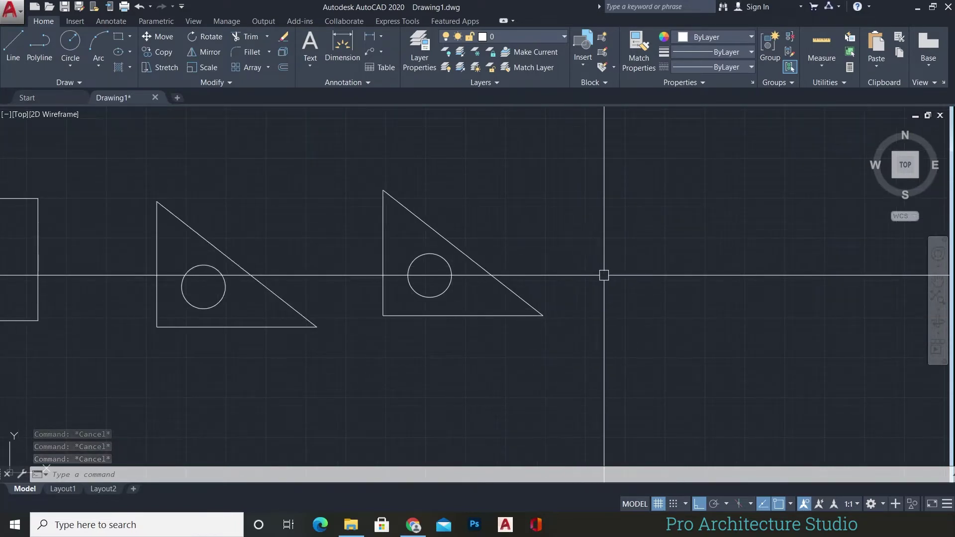
# Step: Draw a large circle to the right of the triangles
pyautogui.write('c')
pyautogui.press('Return')
pyautogui.click(686, 277)
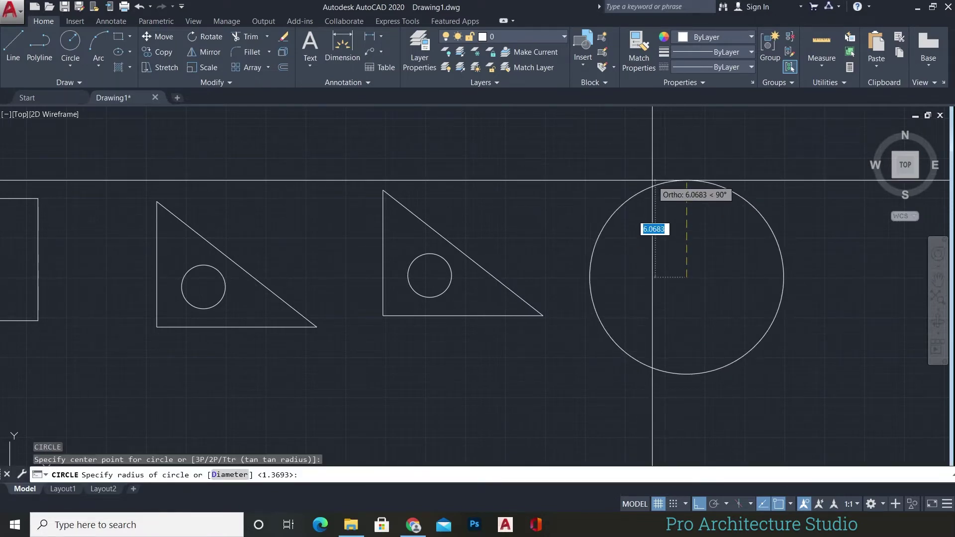
pyautogui.press('Escape')
pyautogui.press('Escape')
# Step: Draw a square inside the large circle
pyautogui.write('c')
pyautogui.press('Return')
pyautogui.click(640, 239)
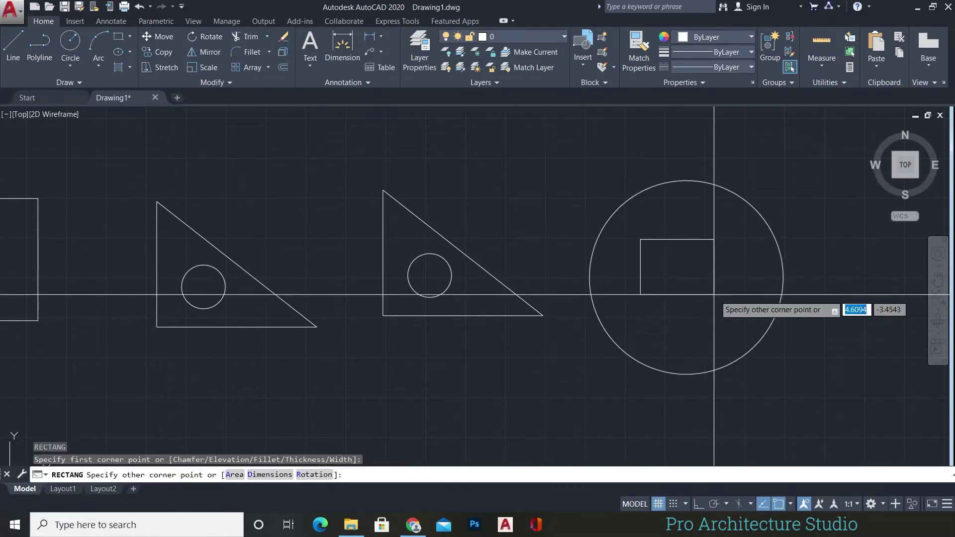
pyautogui.click(732, 328)
pyautogui.moveTo(778, 302); pyautogui.dragTo(739, 298, button='middle')
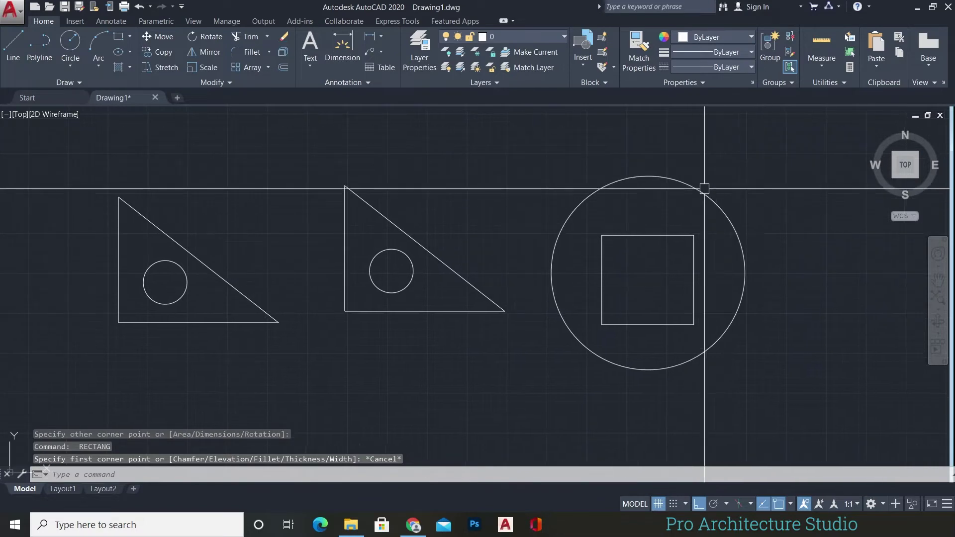
pyautogui.write('b')
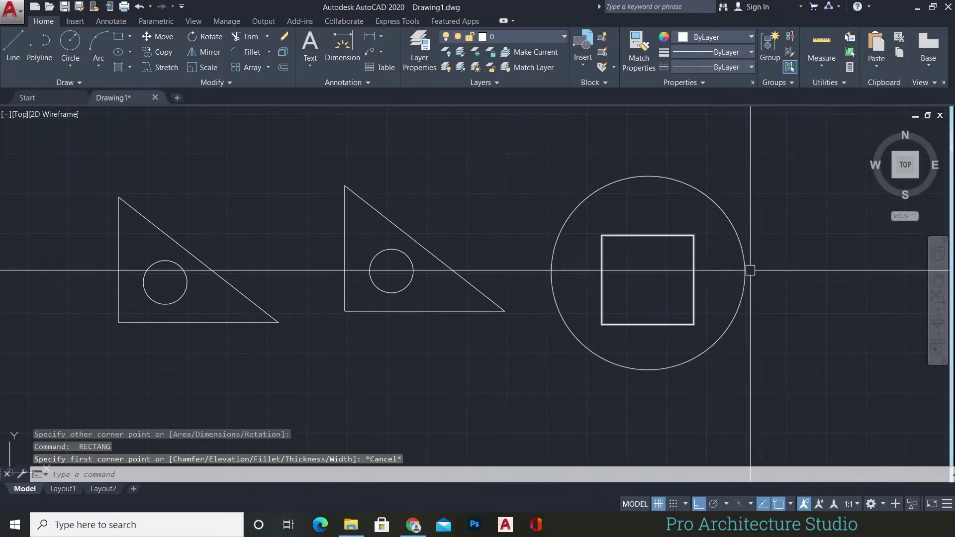
pyautogui.press('Return')
pyautogui.press('Escape')
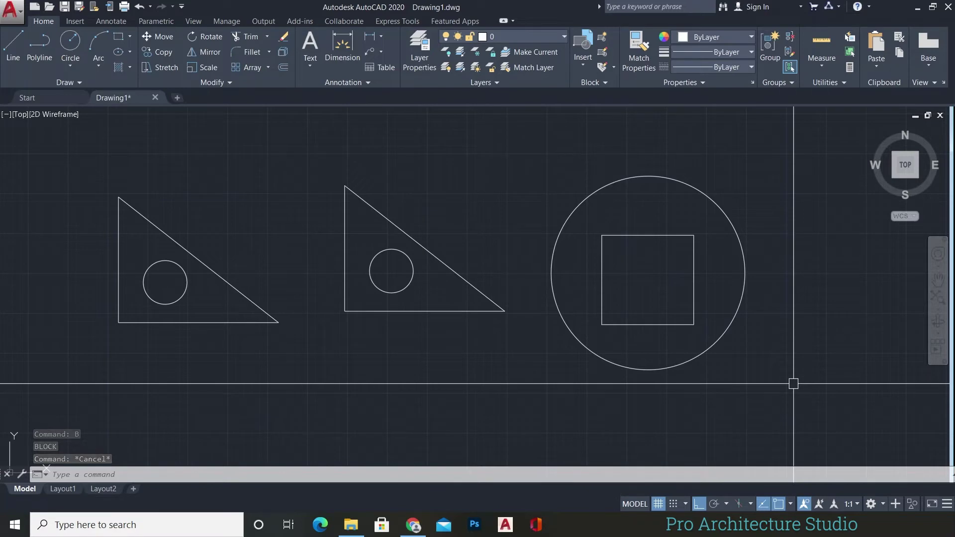
# Step: Define a block based at the circle's centre, set to delete originals, selecting circle and square
pyautogui.write('b')
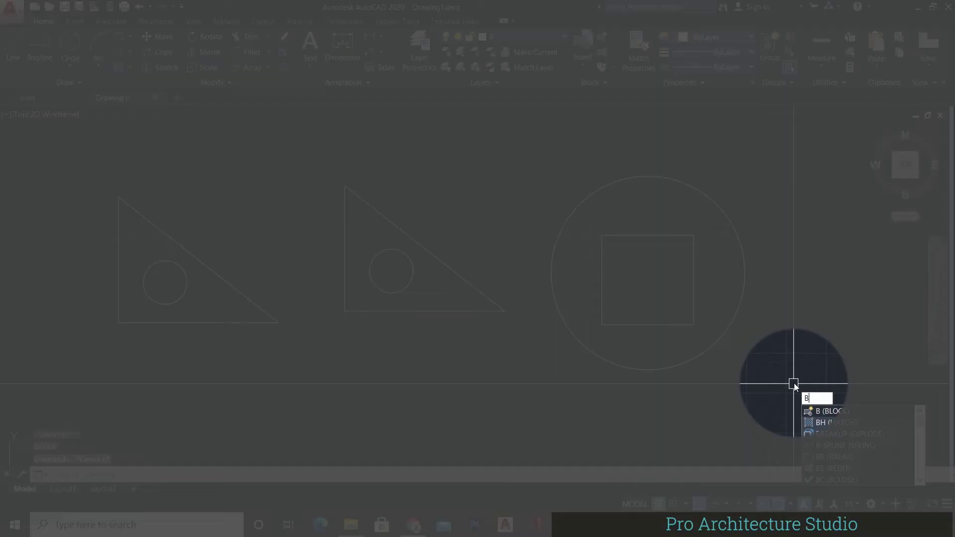
pyautogui.press('Return')
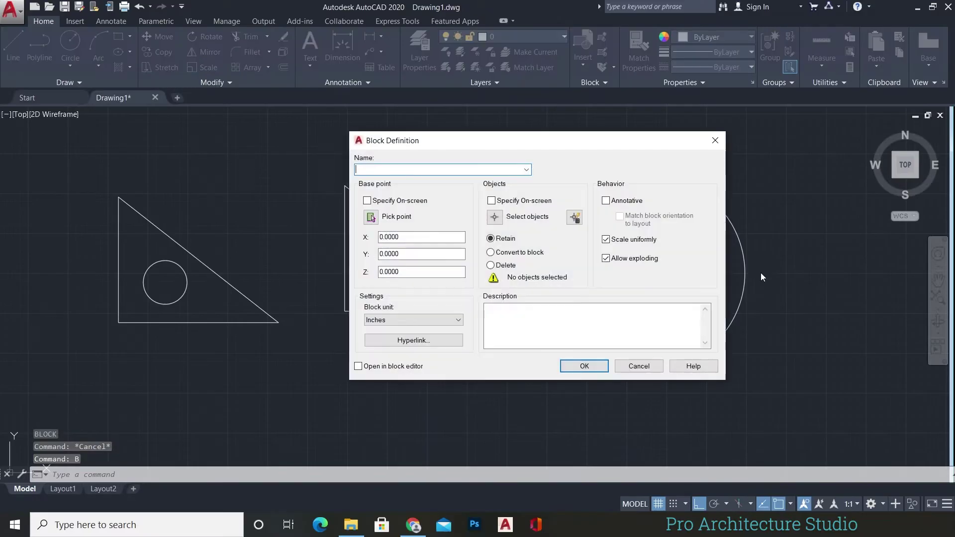
pyautogui.click(370, 217)
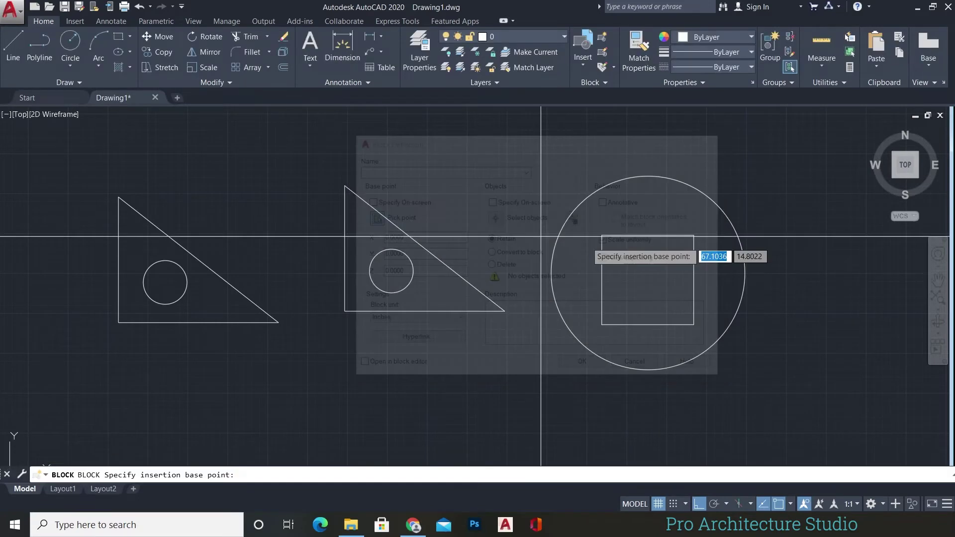
pyautogui.click(647, 279)
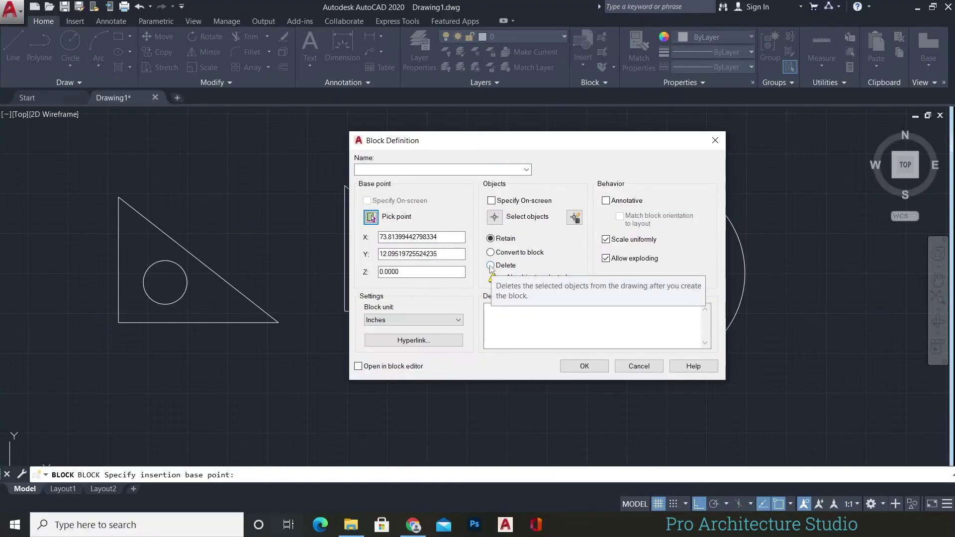
pyautogui.click(490, 265)
pyautogui.click(494, 216)
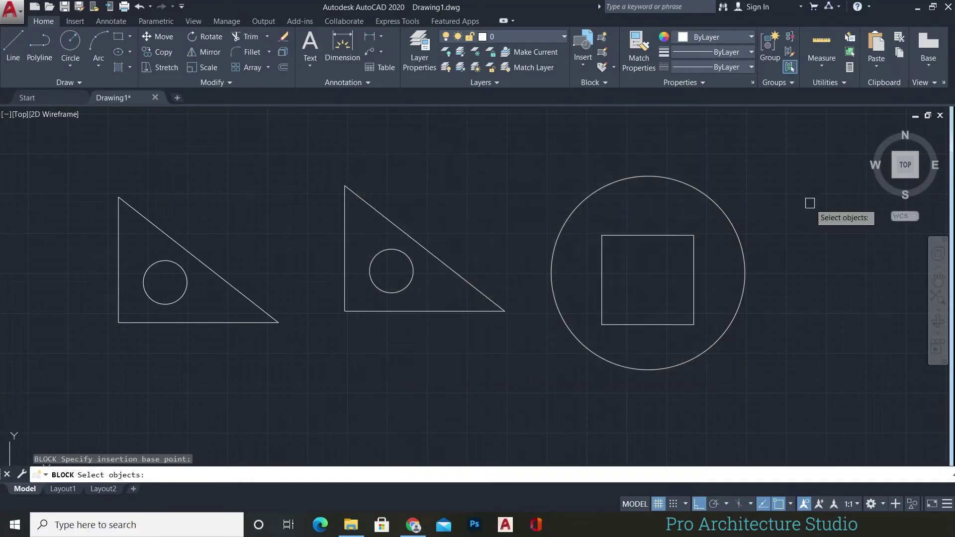
pyautogui.click(795, 129)
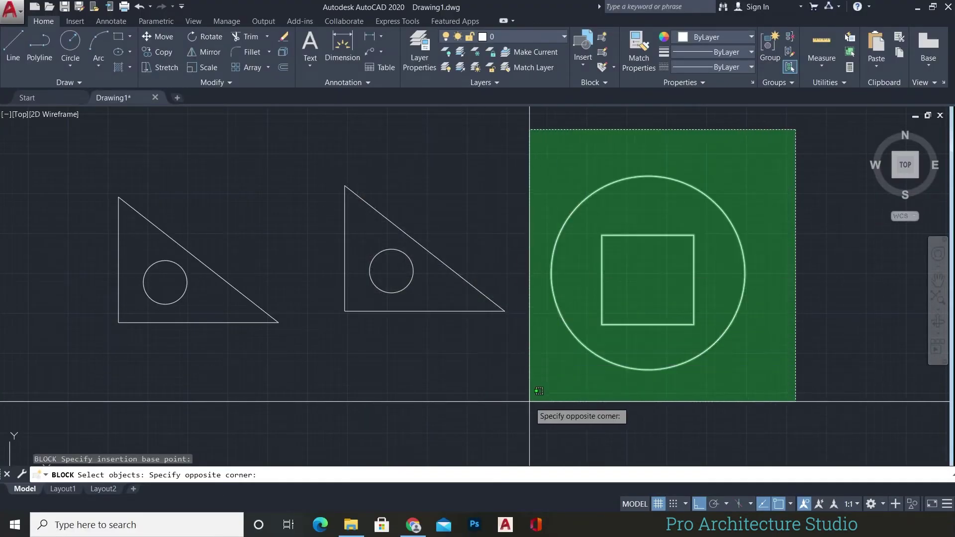
pyautogui.click(539, 391)
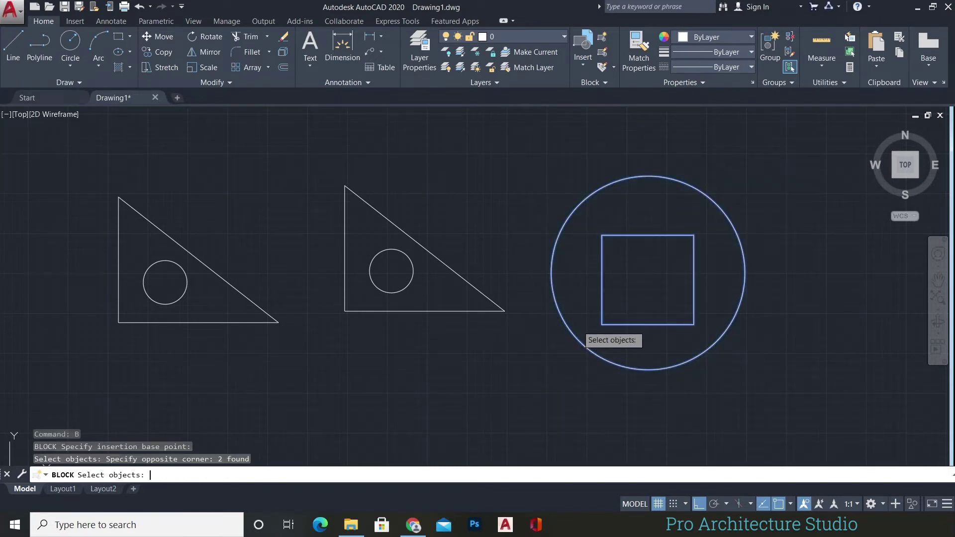
pyautogui.press('Return')
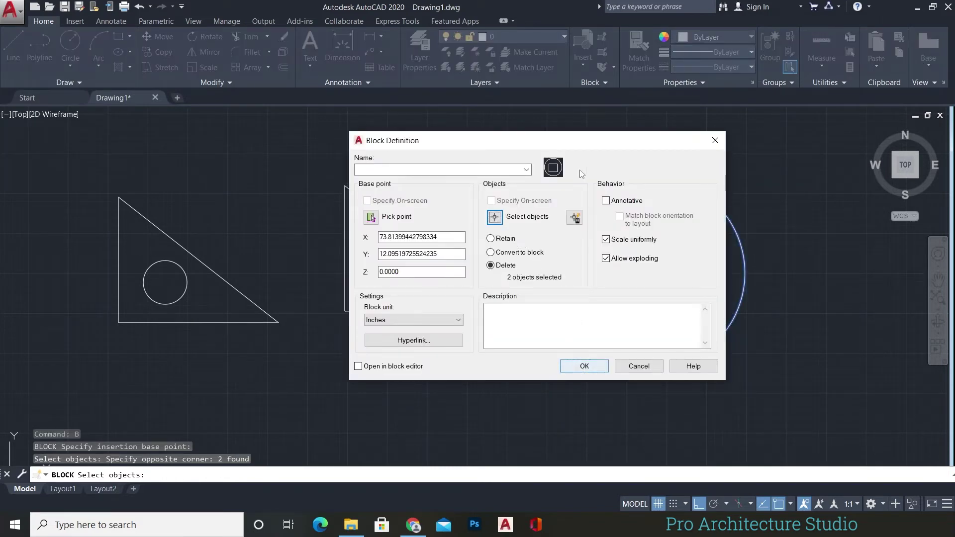
# Step: Name the block 'c' and create it, after fixing the missing-name error
pyautogui.moveTo(573, 134); pyautogui.dragTo(335, 124)
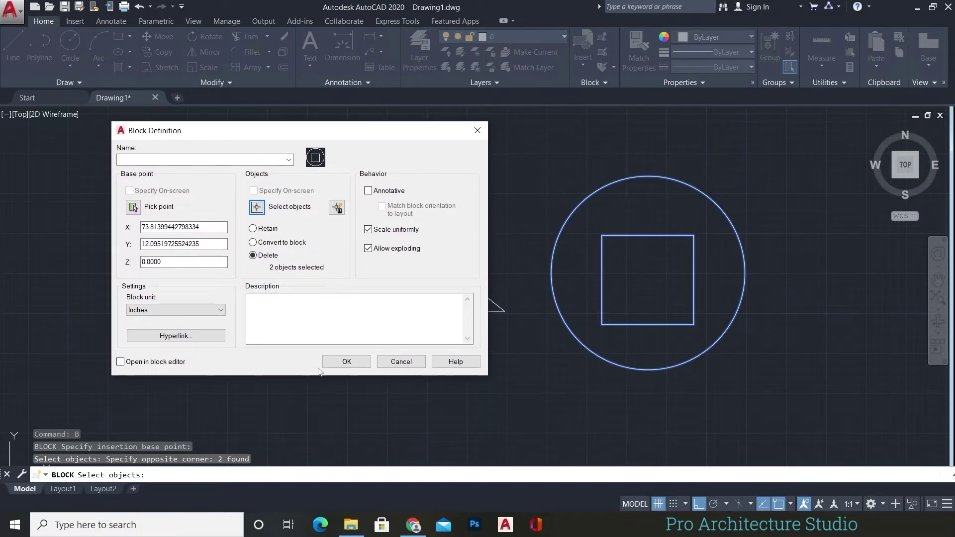
pyautogui.click(347, 361)
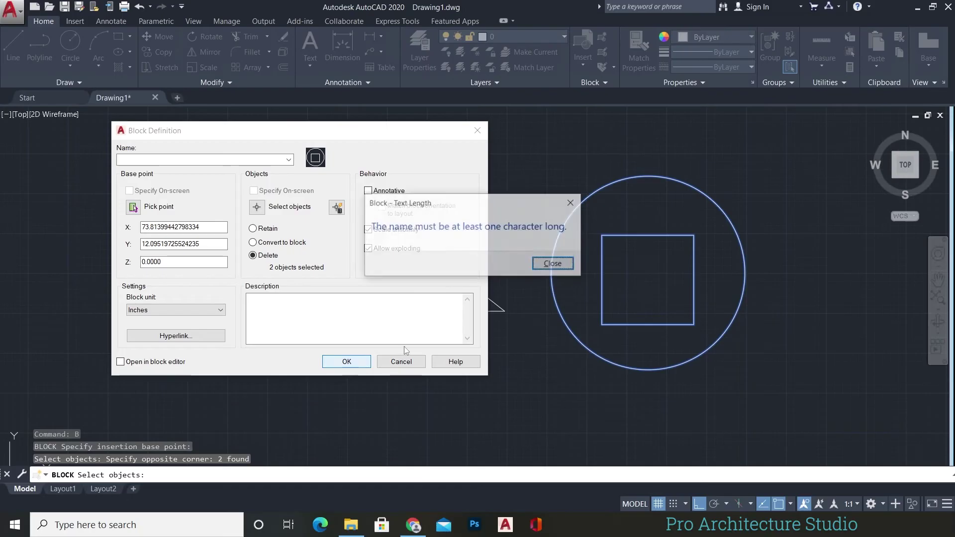
pyautogui.click(553, 264)
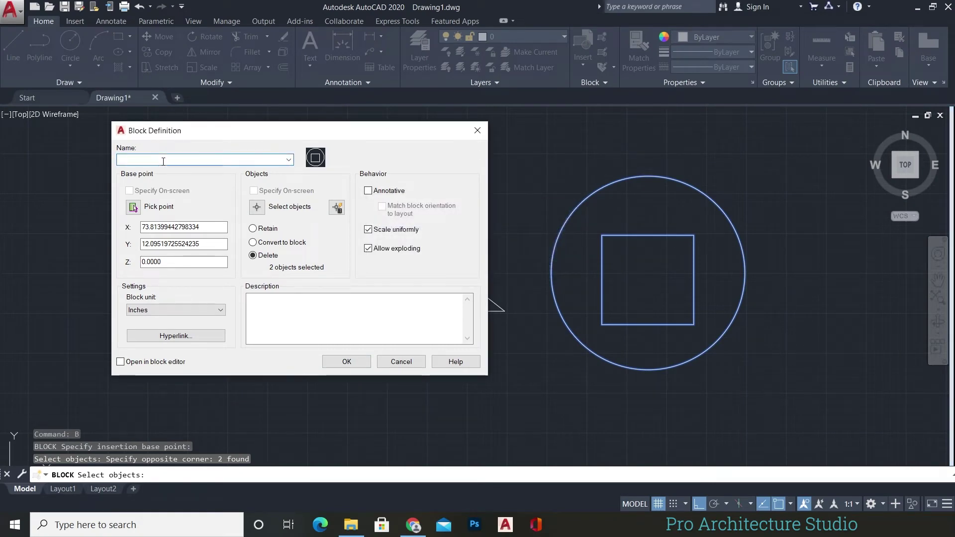
pyautogui.write('c')
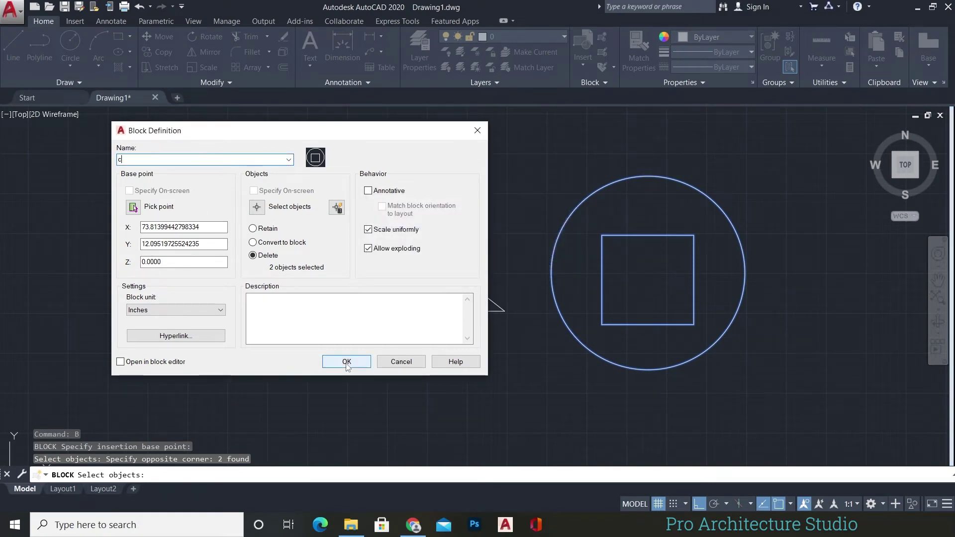
pyautogui.click(346, 362)
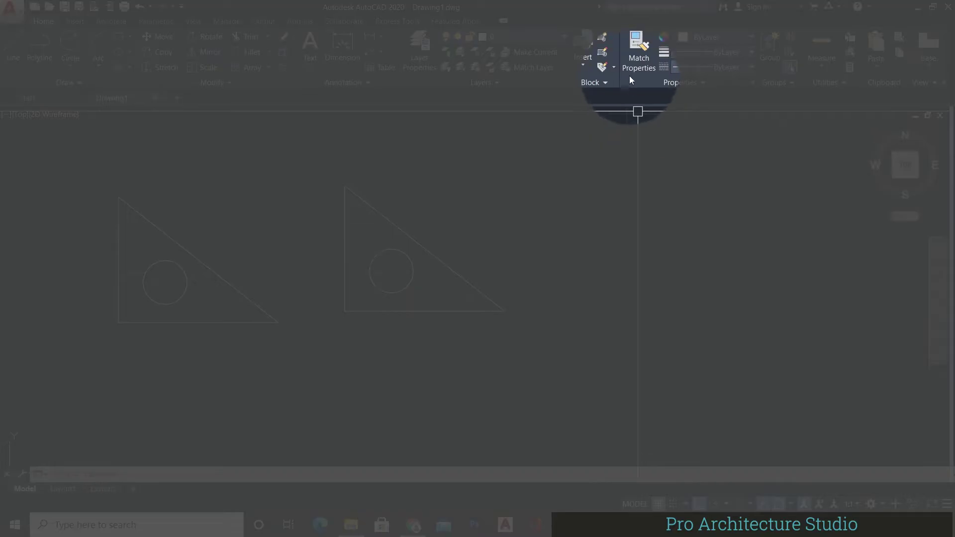
# Step: Insert block c from the gallery to the right of the two triangles
pyautogui.click(583, 61)
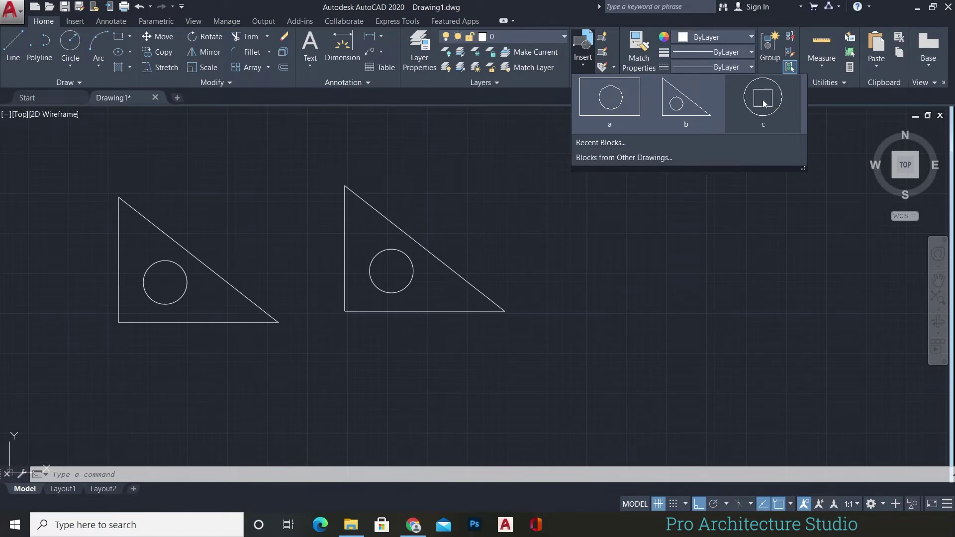
pyautogui.click(763, 99)
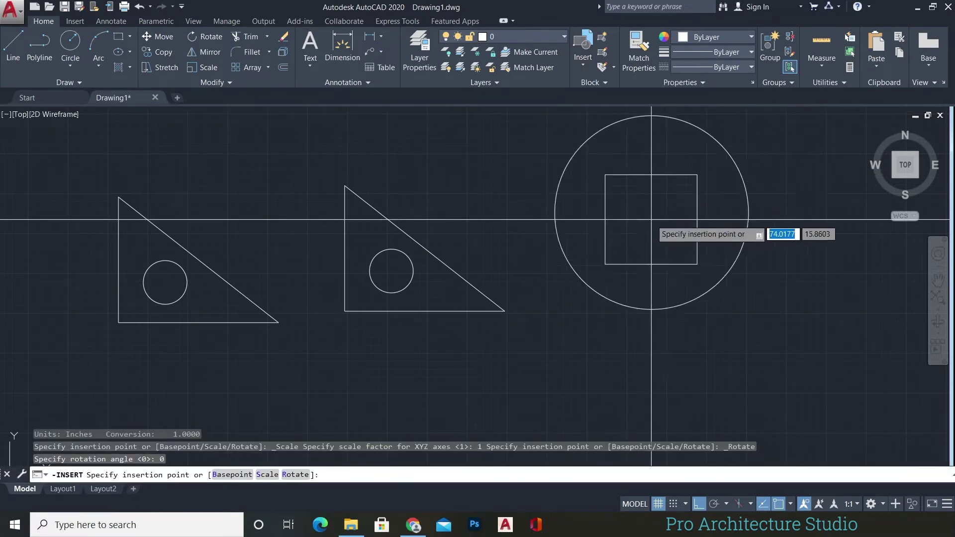
pyautogui.click(642, 259)
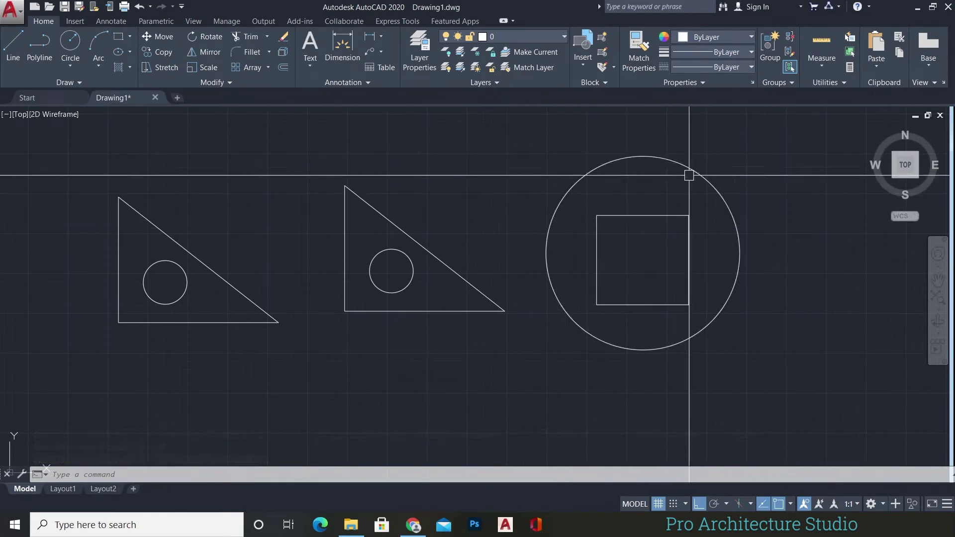
pyautogui.moveTo(514, 278); pyautogui.dragTo(503, 270, button='middle')
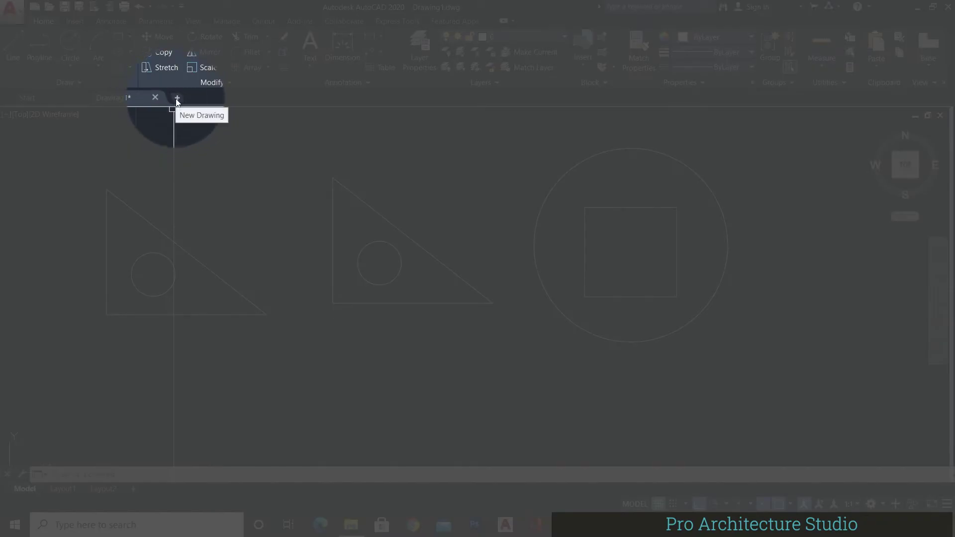
# Step: Create the blank Drawing2 and confirm its Insert gallery has no blocks
pyautogui.click(176, 100)
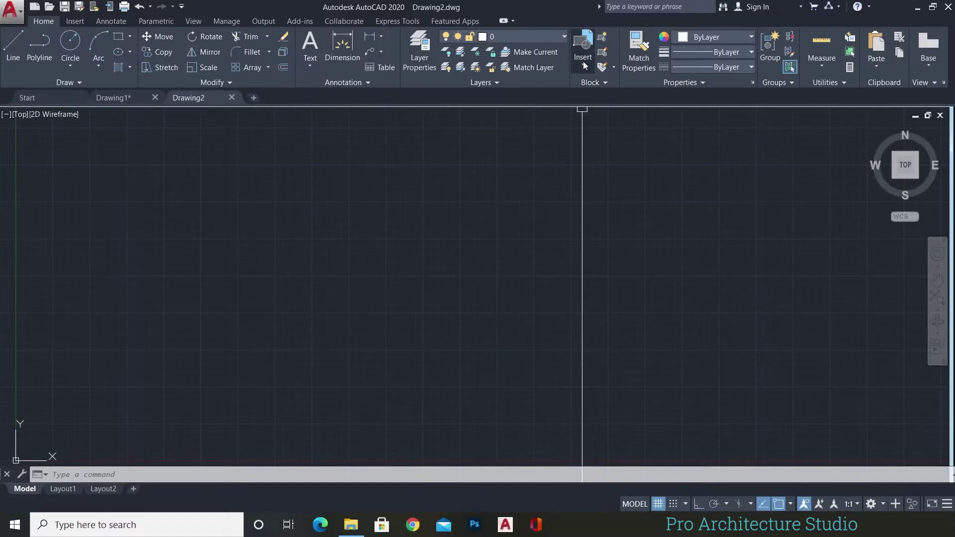
pyautogui.click(583, 62)
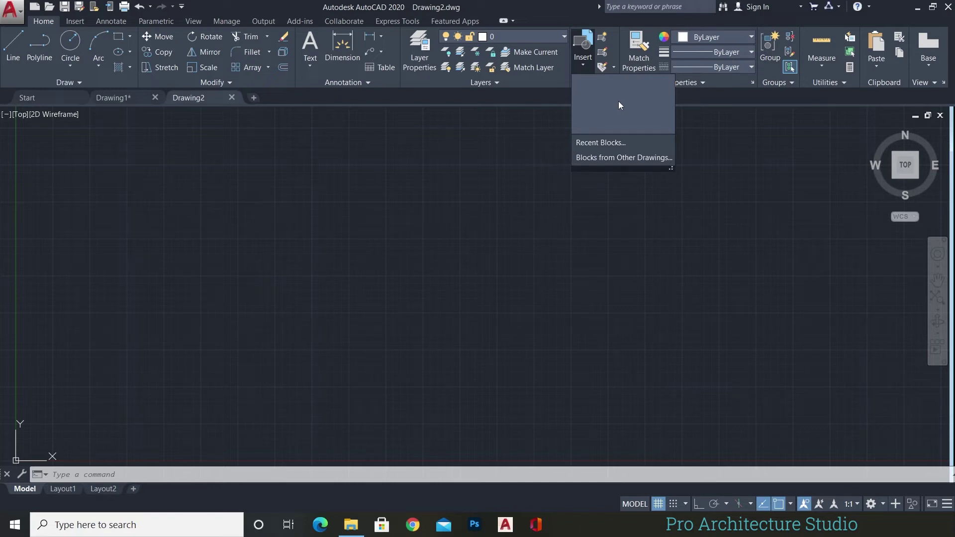
pyautogui.press('Escape')
pyautogui.press('Escape')
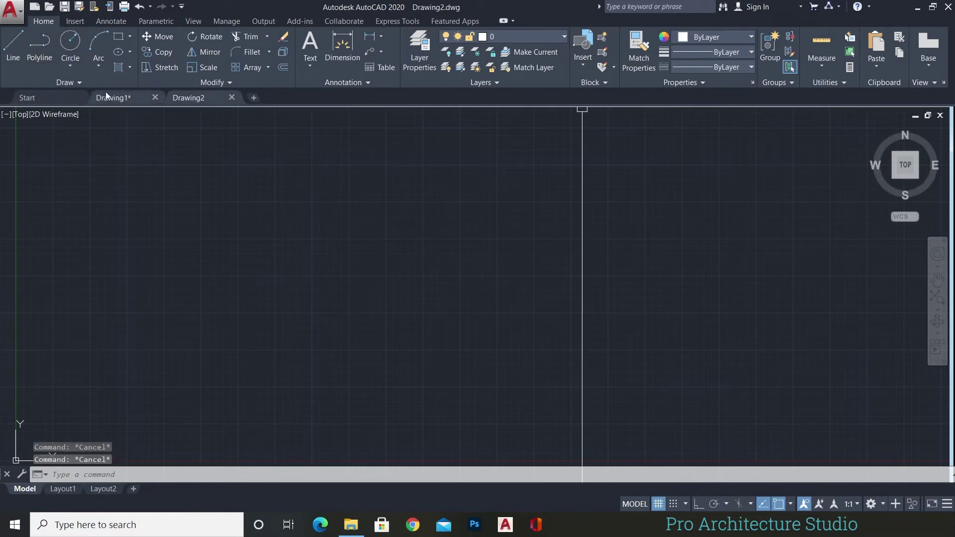
# Step: Back in Drawing1, start a circle centred to the right of block c
pyautogui.click(112, 99)
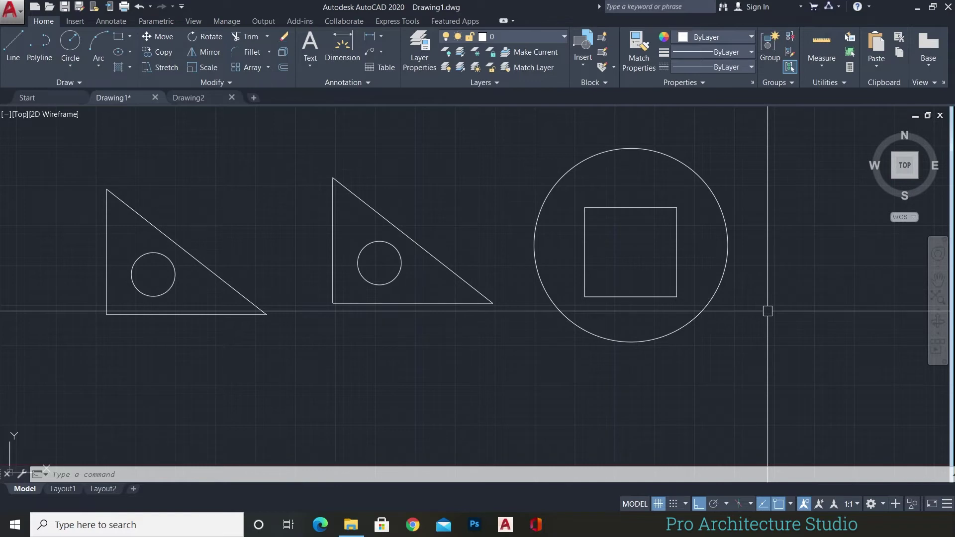
pyautogui.moveTo(733, 245); pyautogui.dragTo(388, 255, button='middle')
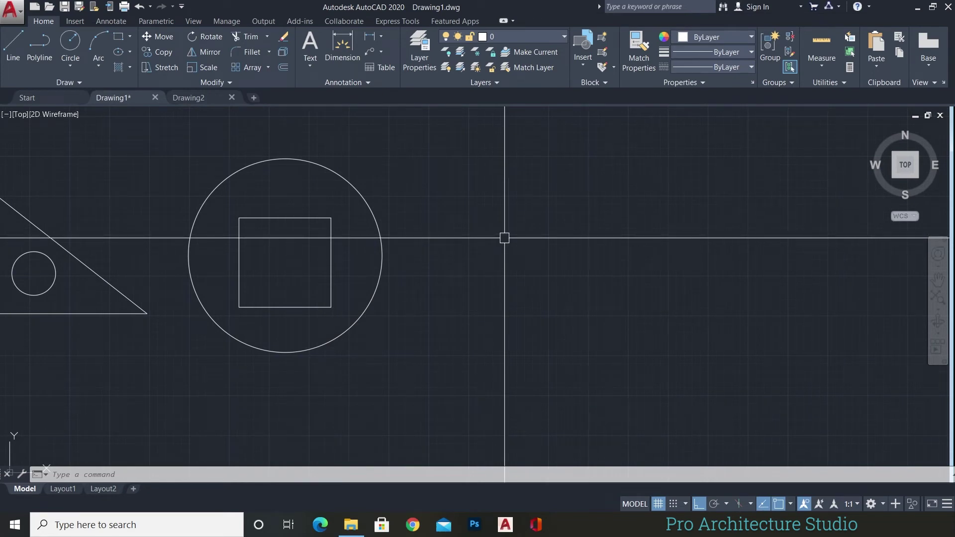
pyautogui.write('c')
pyautogui.press('Return')
pyautogui.click(591, 311)
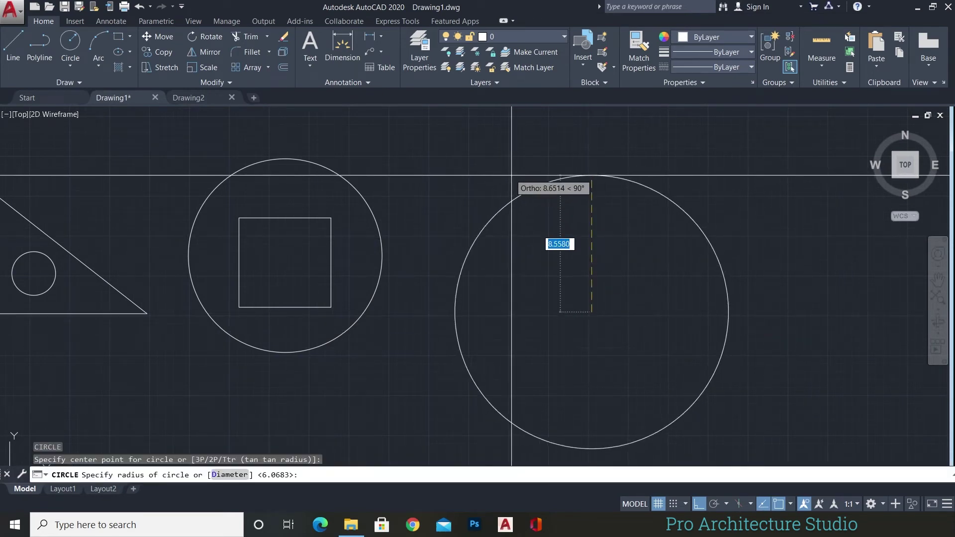
# Step: Complete the large circle and draw a closed polyline triangle inside it
pyautogui.click(527, 185)
pyautogui.write('pl')
pyautogui.press('Return')
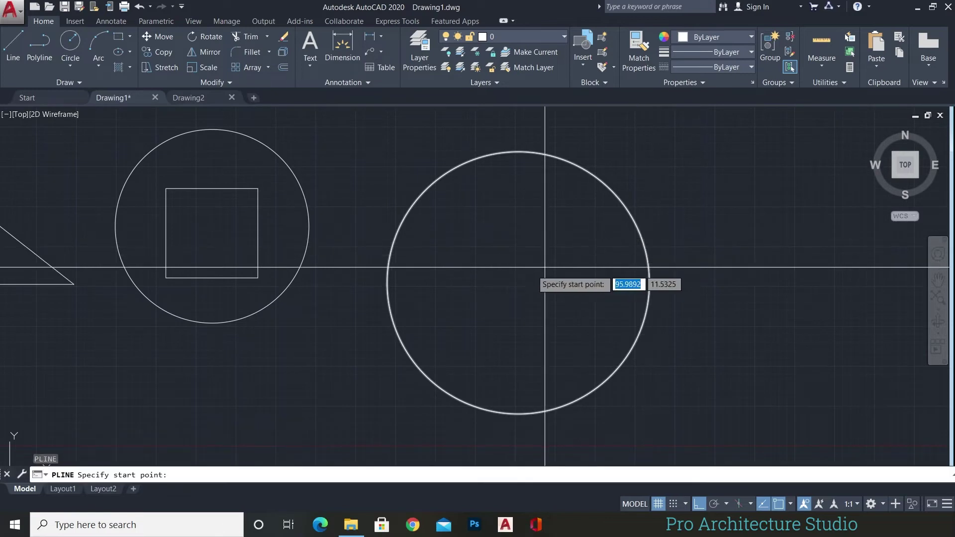
pyautogui.click(512, 201)
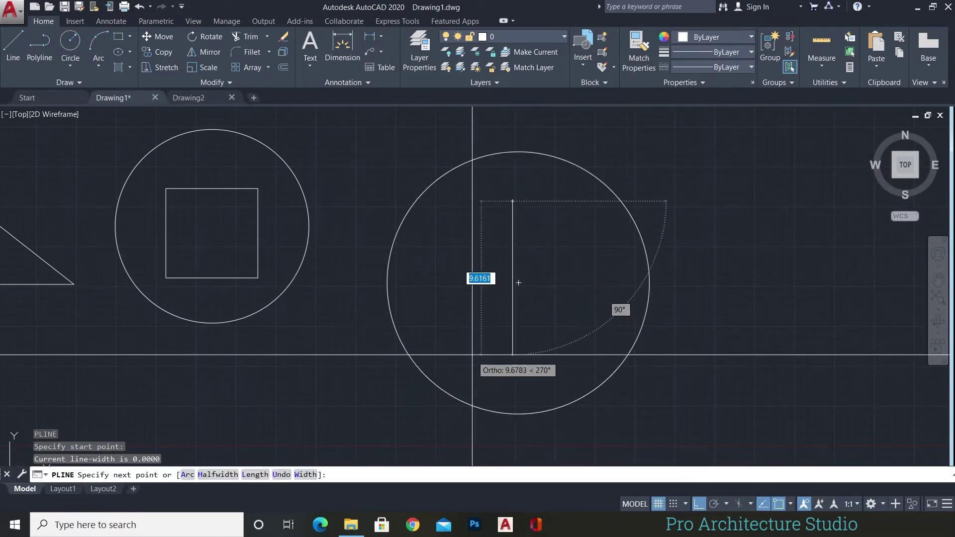
pyautogui.press('F8')
pyautogui.click(471, 312)
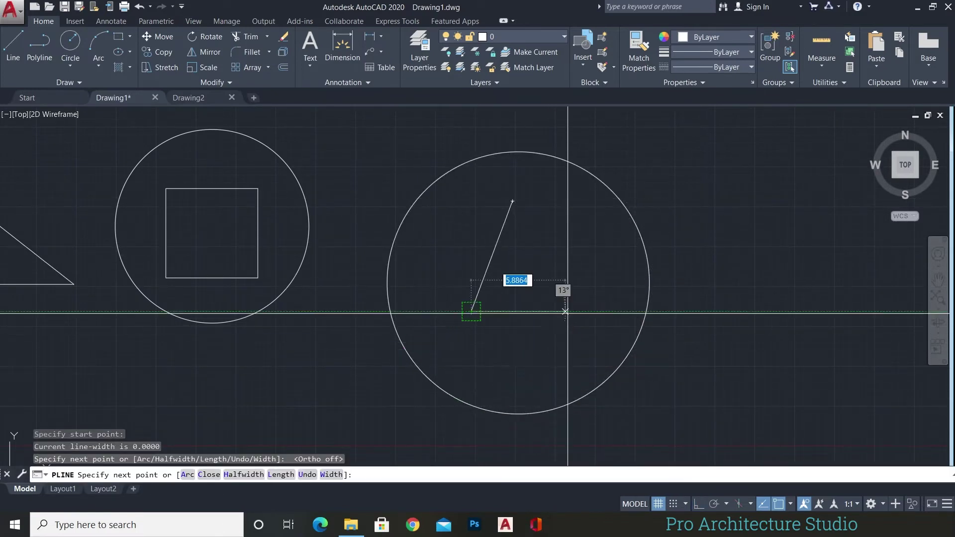
pyautogui.click(595, 312)
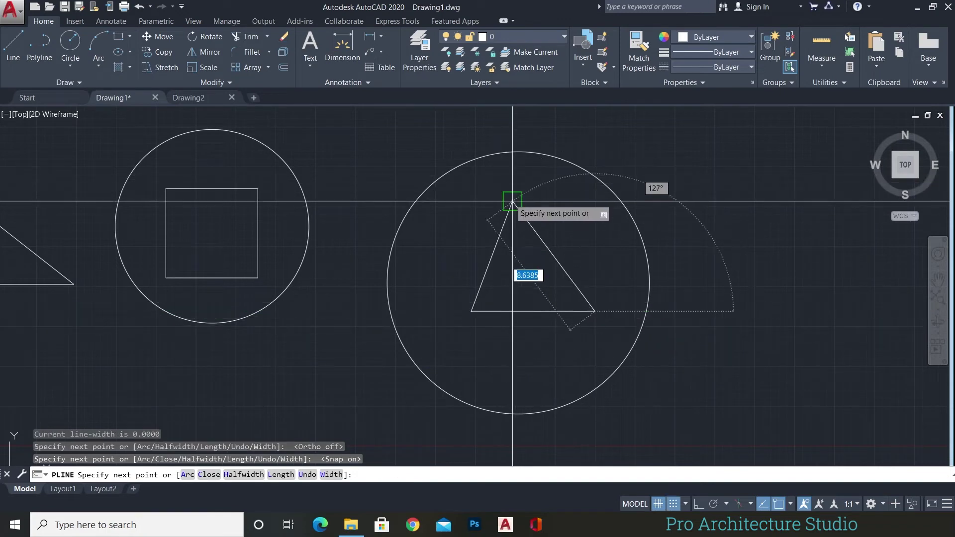
pyautogui.click(511, 202)
pyautogui.press('Escape')
# Step: Zoom out and pan so all shapes show in a row
pyautogui.scroll(-3, 533, 263)
pyautogui.moveTo(568, 345); pyautogui.dragTo(748, 353, button='middle')
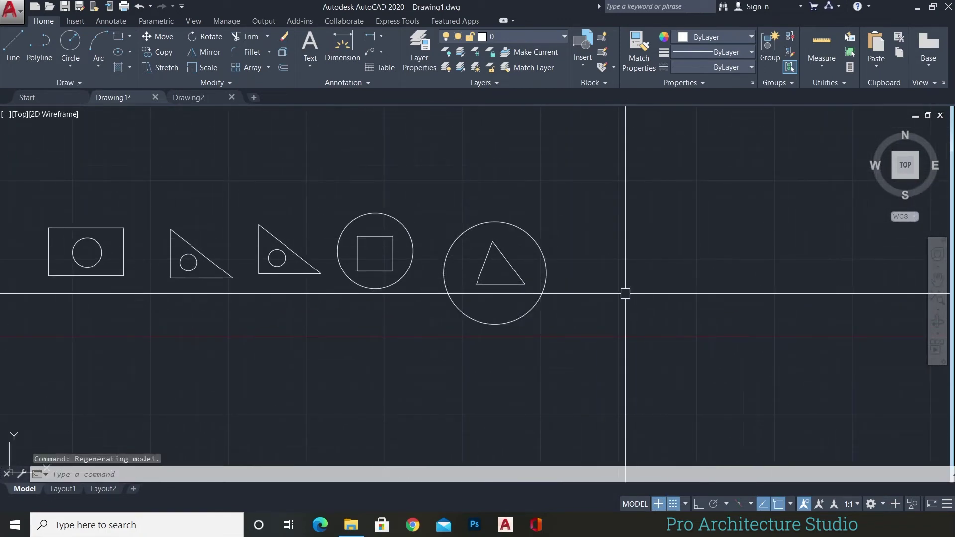
pyautogui.write('WBLOCK')
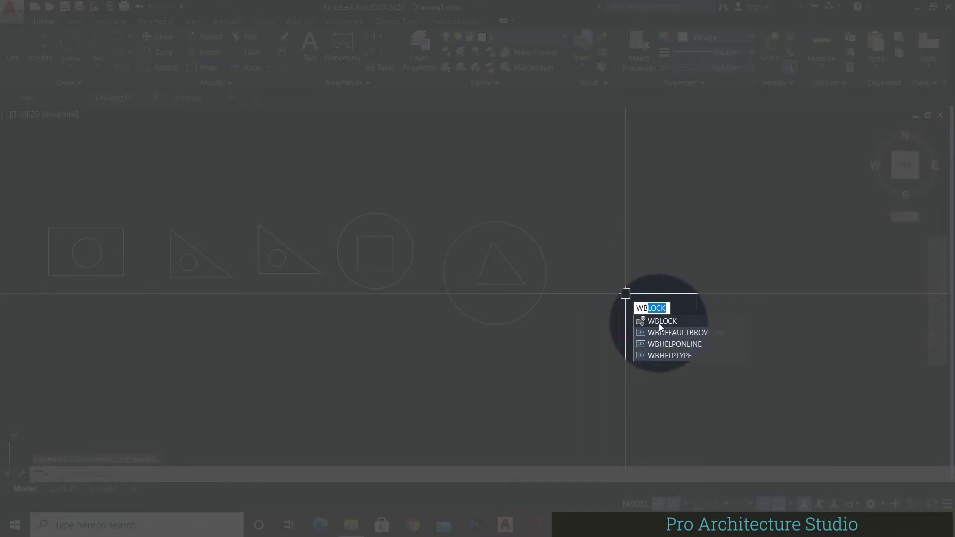
# Step: Set Write Block's base point at the circle centre, select circle and triangle, and choose Convert to block
pyautogui.click(658, 323)
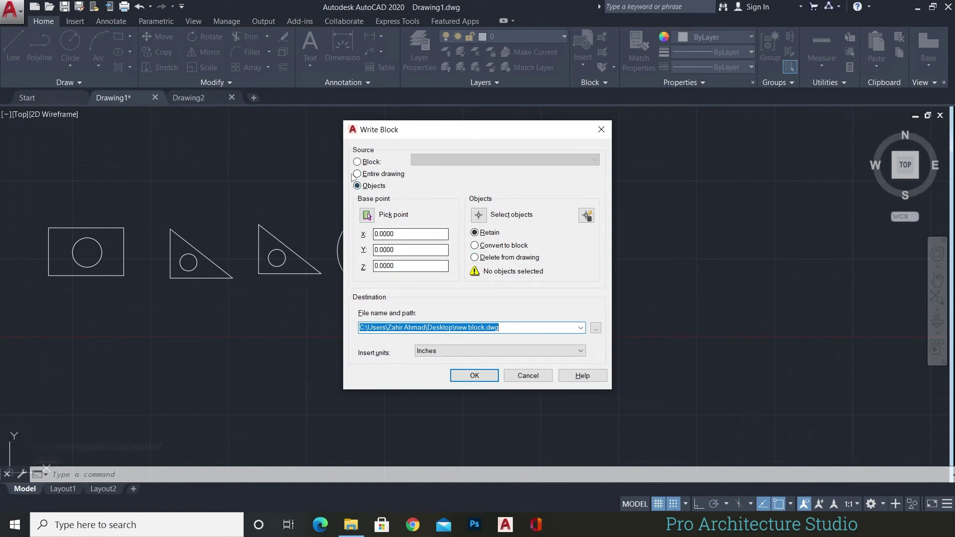
pyautogui.click(366, 215)
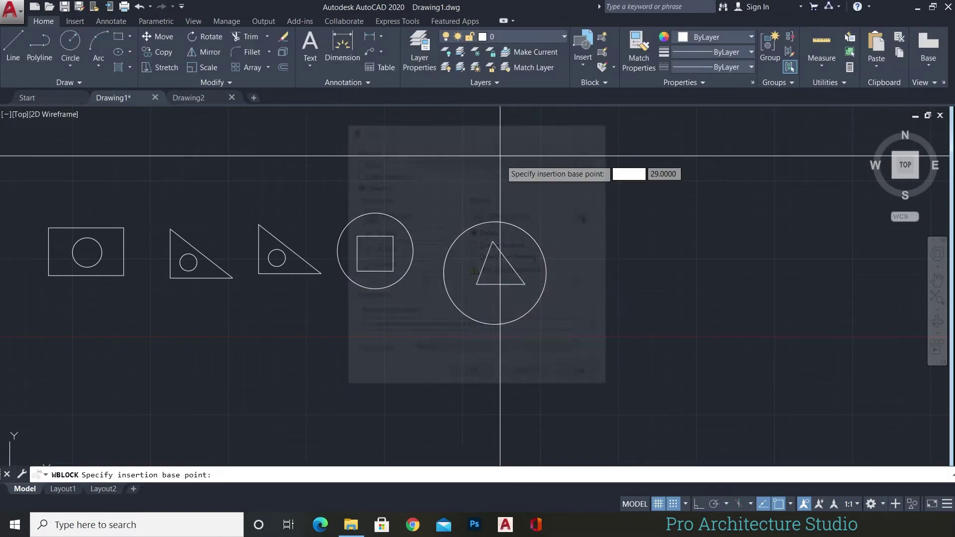
pyautogui.click(498, 270)
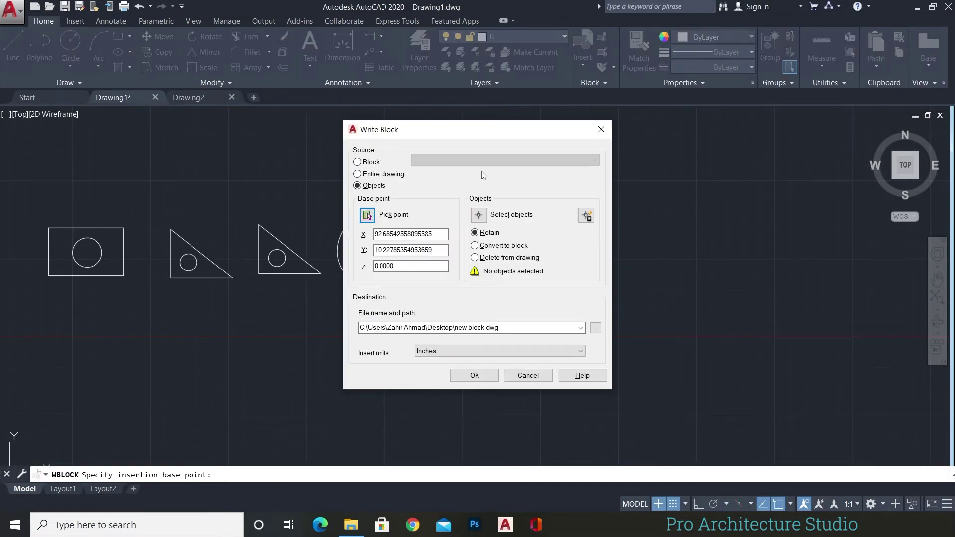
pyautogui.click(478, 216)
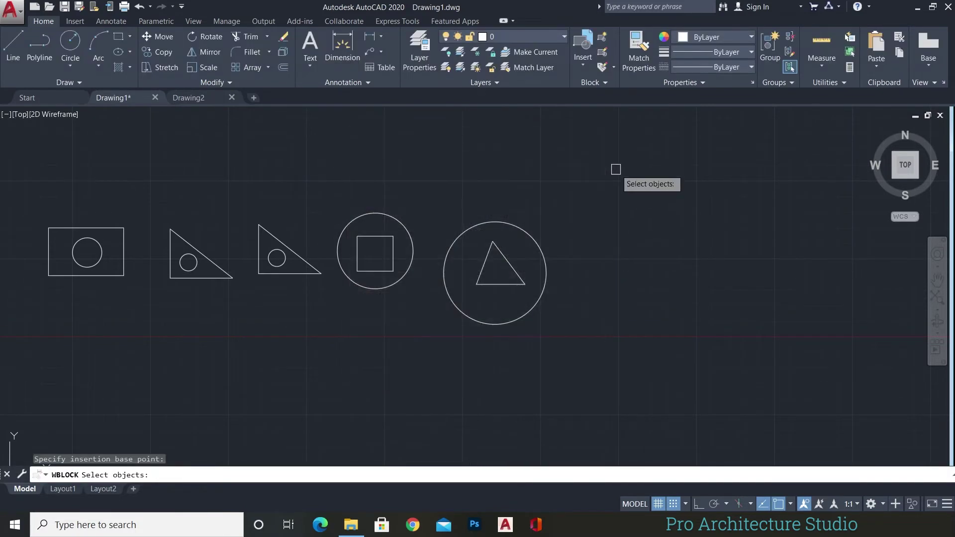
pyautogui.click(615, 173)
pyautogui.click(429, 360)
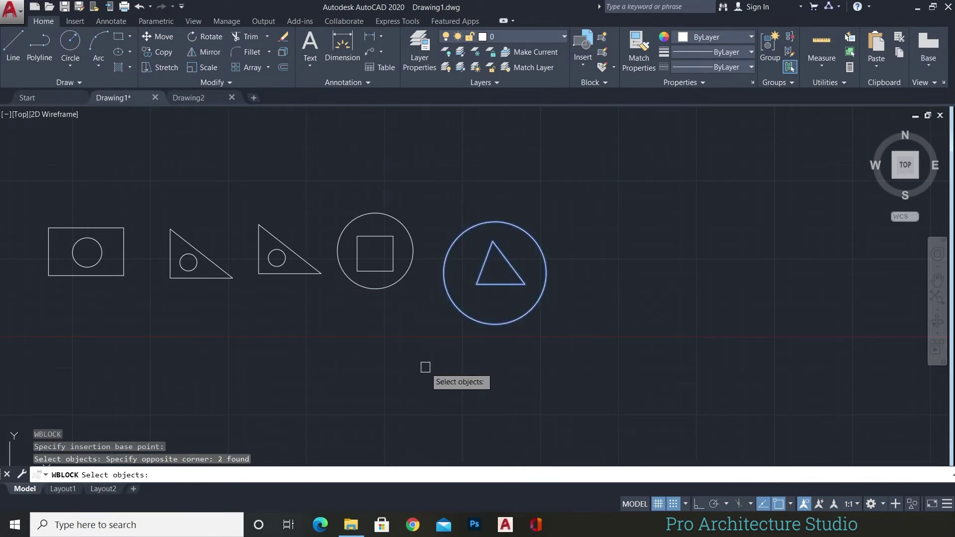
pyautogui.press('Return')
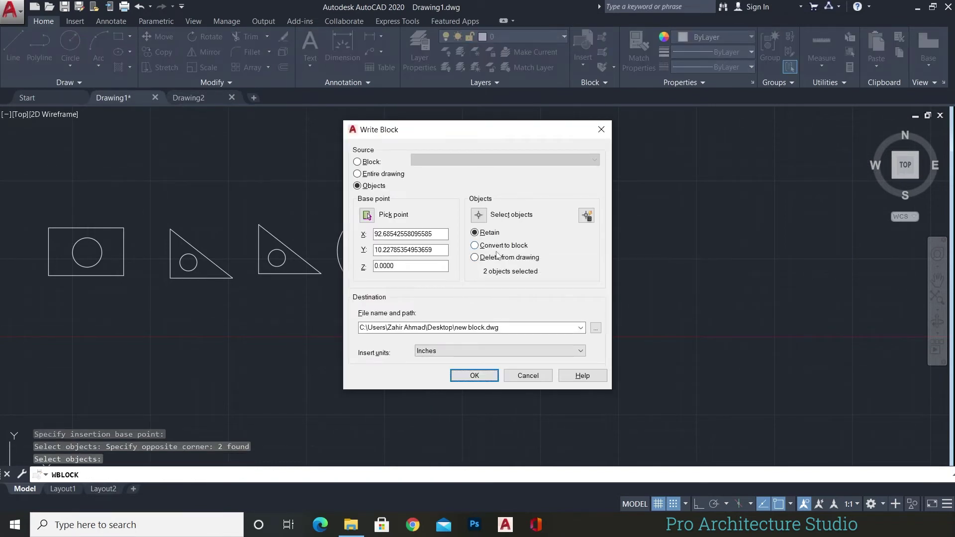
pyautogui.click(475, 246)
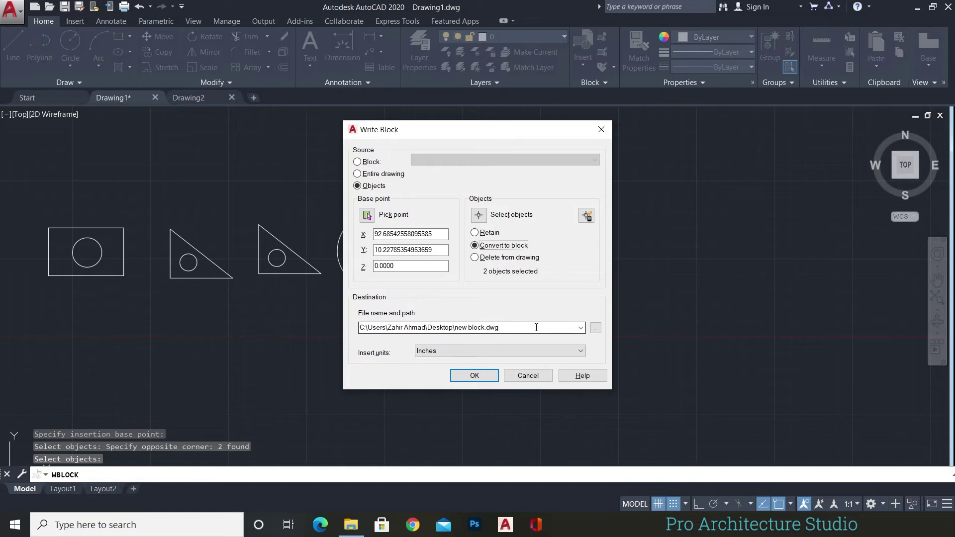
pyautogui.click(595, 331)
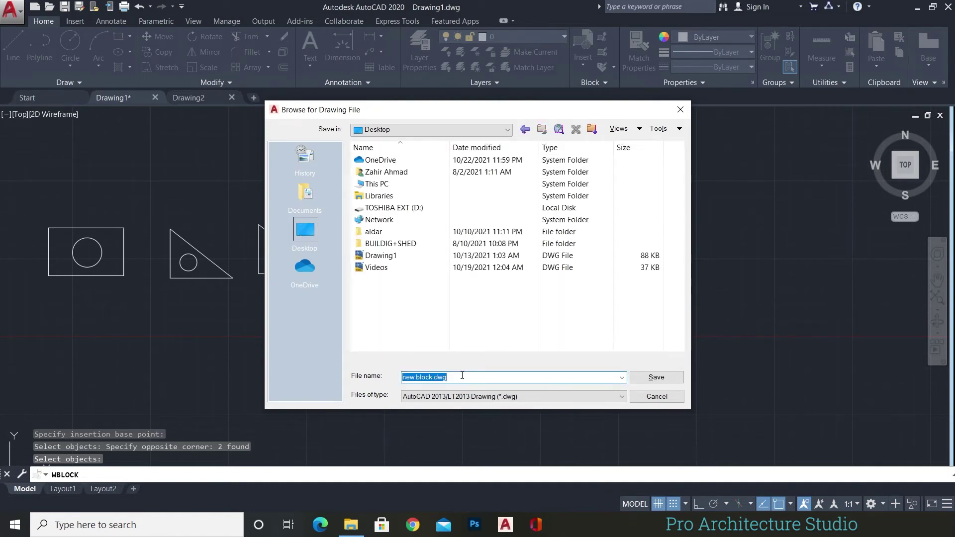
# Step: Save the objects as 'write block.dwg' on the Desktop and finish Write Block
pyautogui.write('bloc')
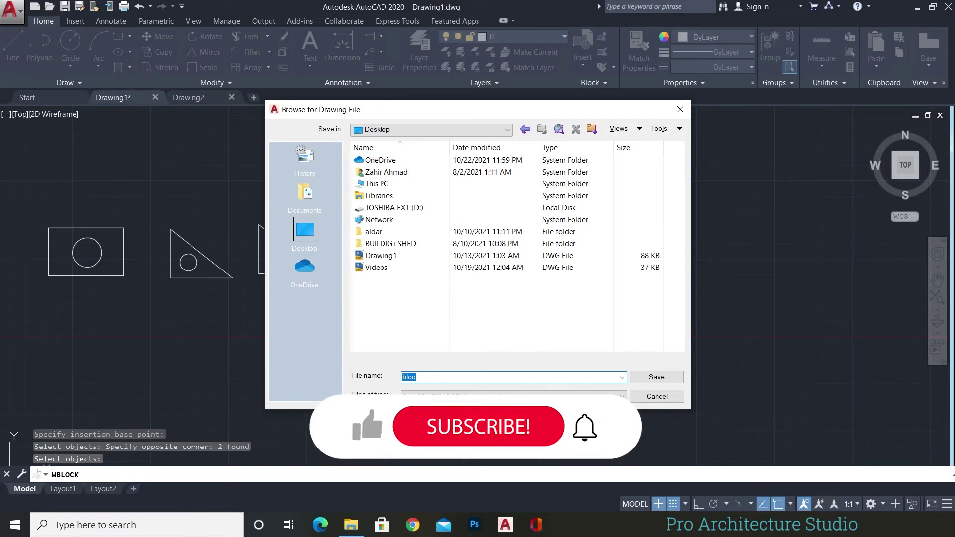
pyautogui.write('bl')
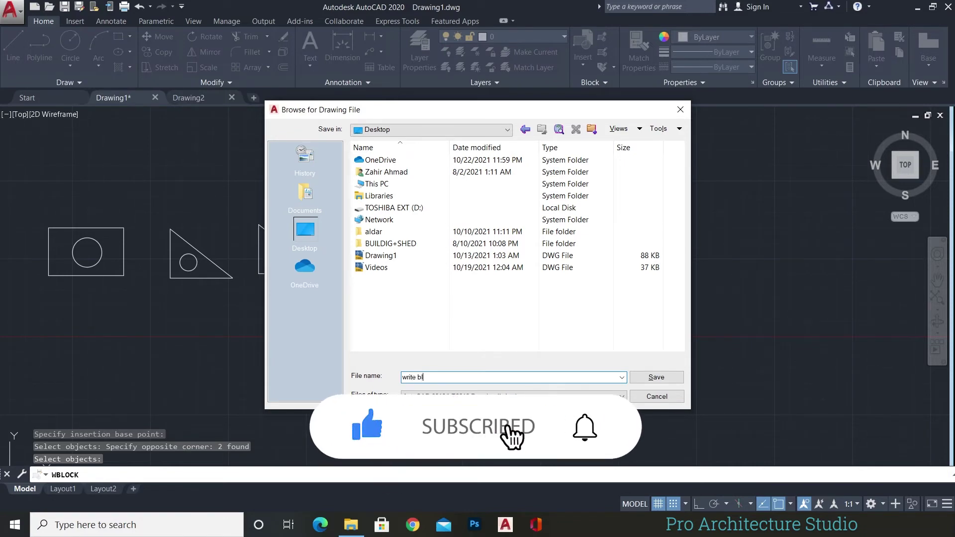
pyautogui.click(636, 378)
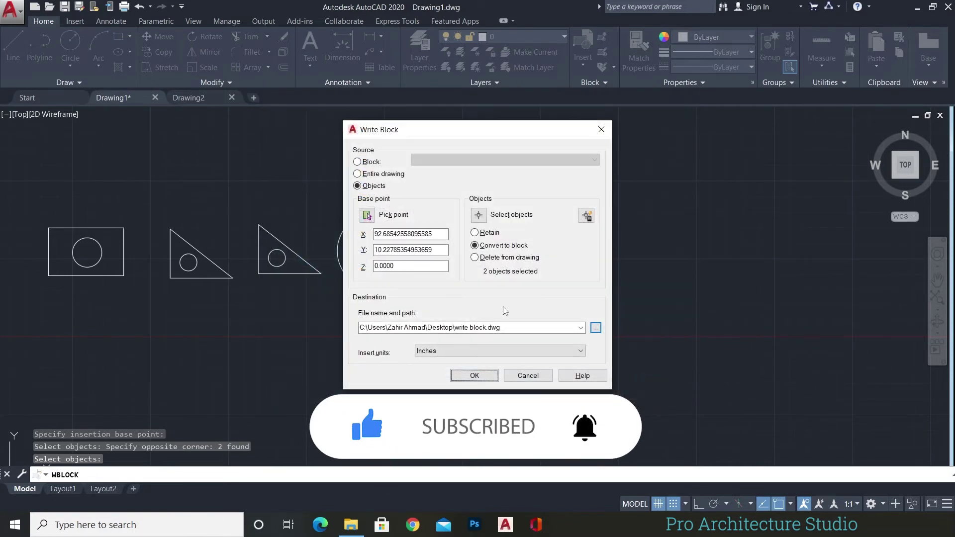
pyautogui.click(473, 376)
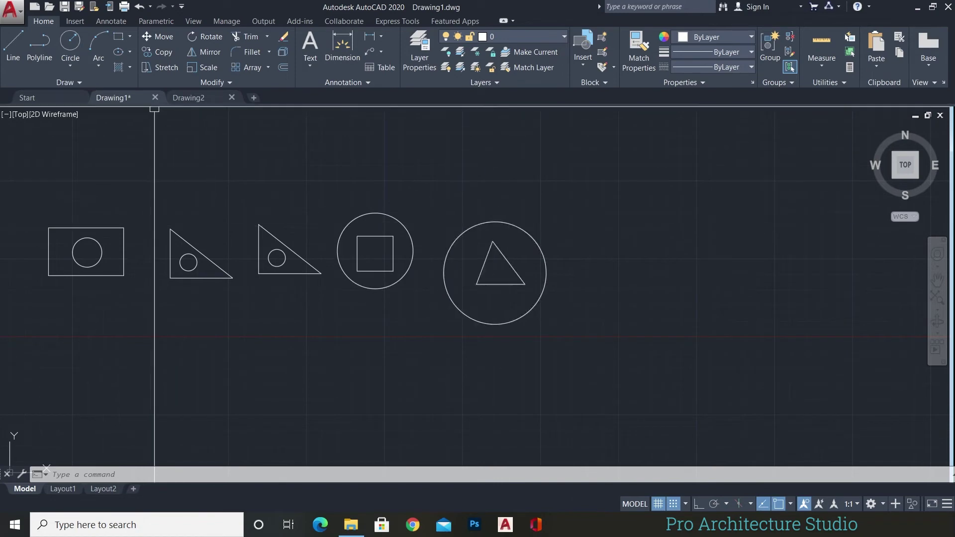
# Step: In Drawing2, show the Insert menu's Recent Blocks and Blocks from Other Drawings options
pyautogui.click(196, 97)
pyautogui.write('IN')
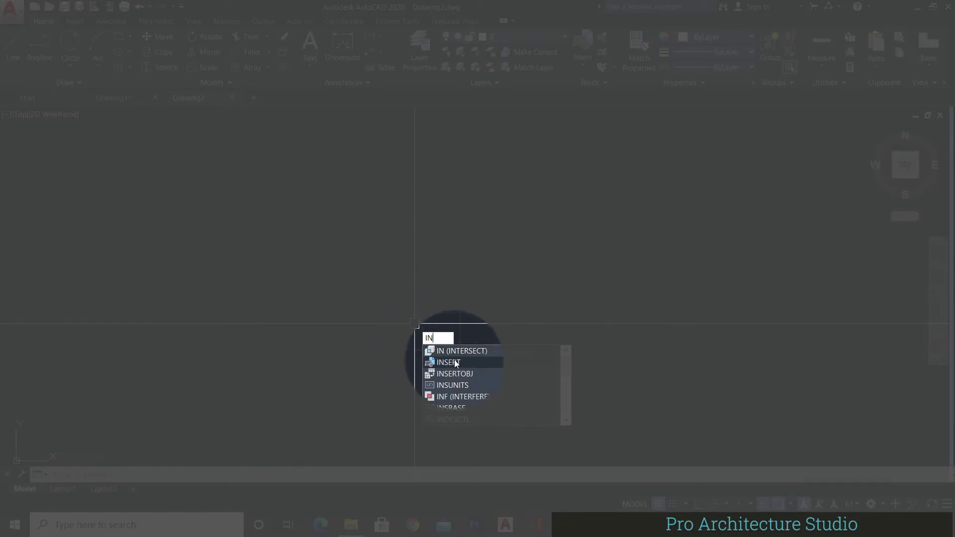
pyautogui.click(454, 359)
pyautogui.press('Return')
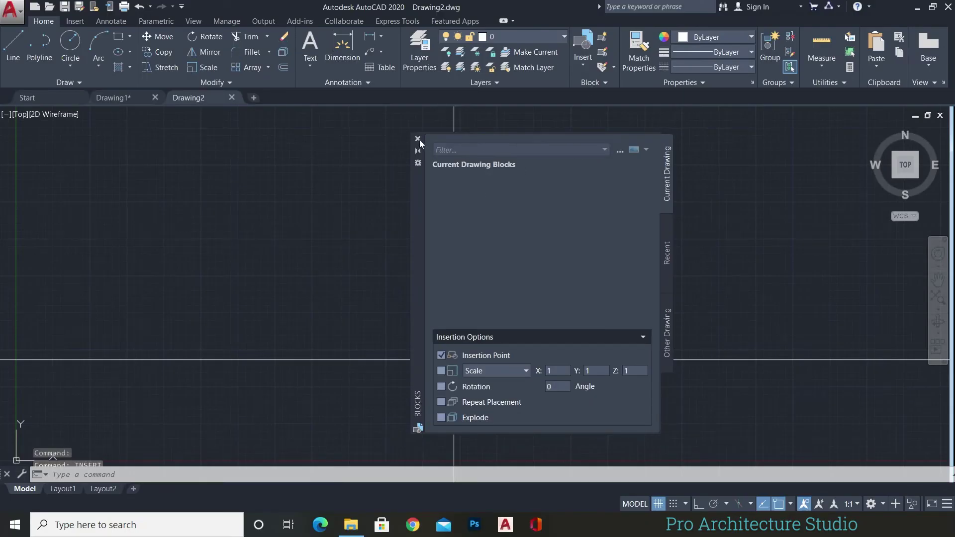
pyautogui.press('Escape')
pyautogui.press('Escape')
pyautogui.press('Escape')
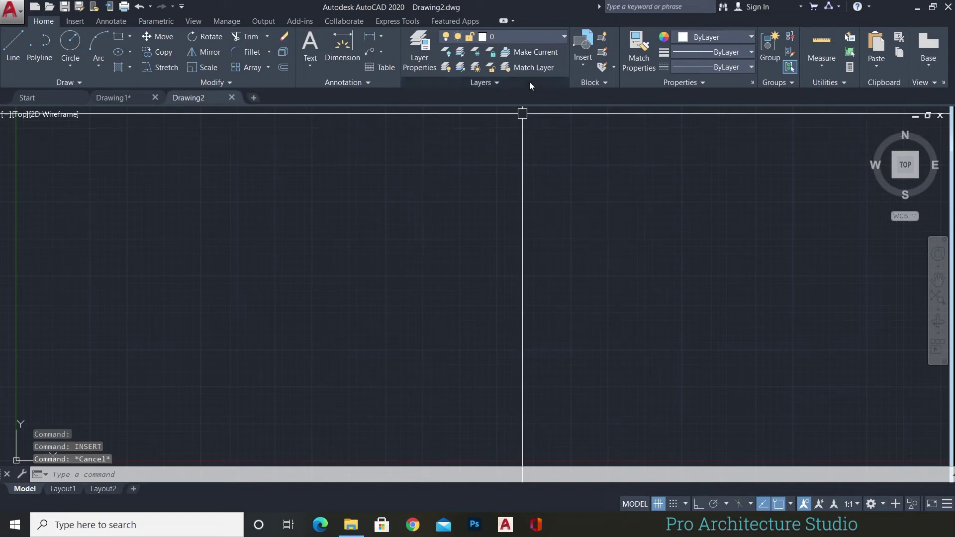
pyautogui.click(585, 66)
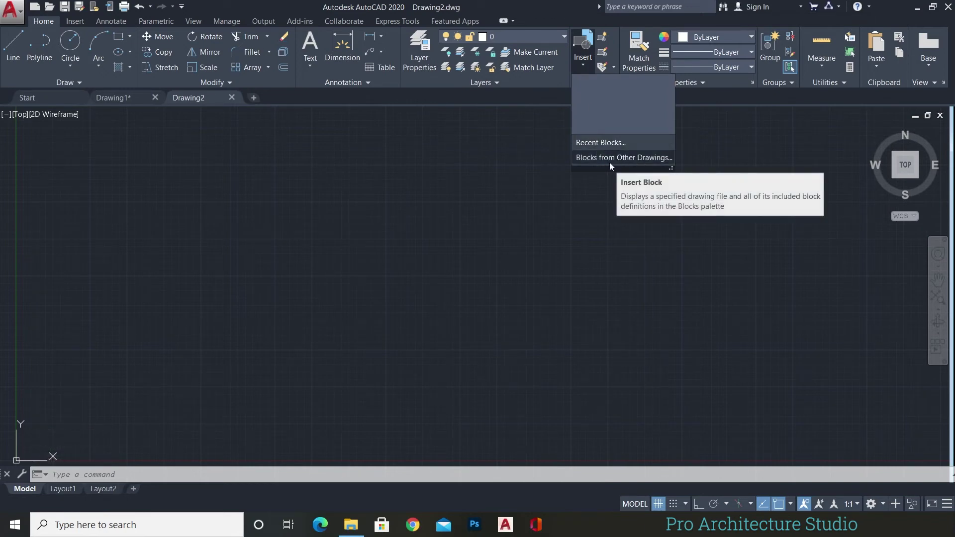
# Step: Load write block.dwg from the Desktop through Blocks from Other Drawings
pyautogui.click(623, 157)
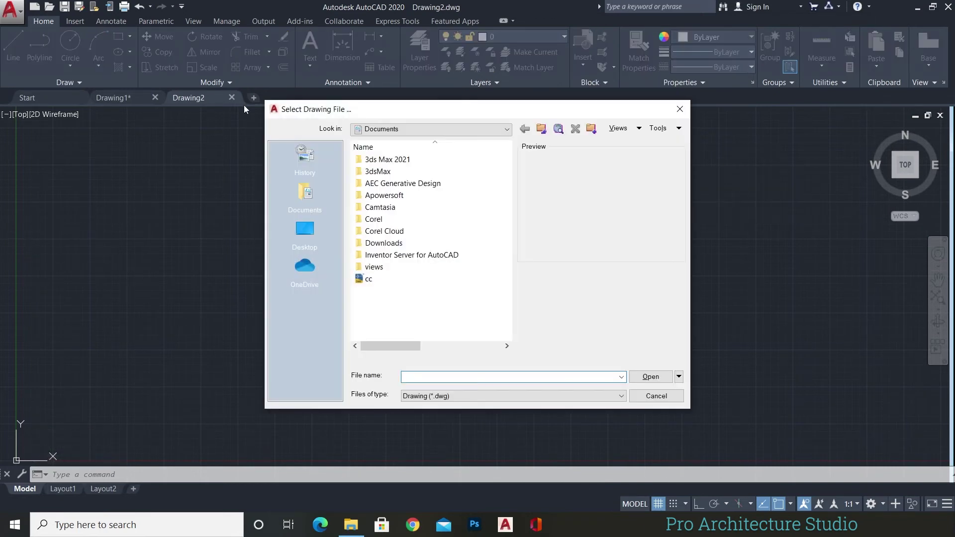
pyautogui.click(302, 232)
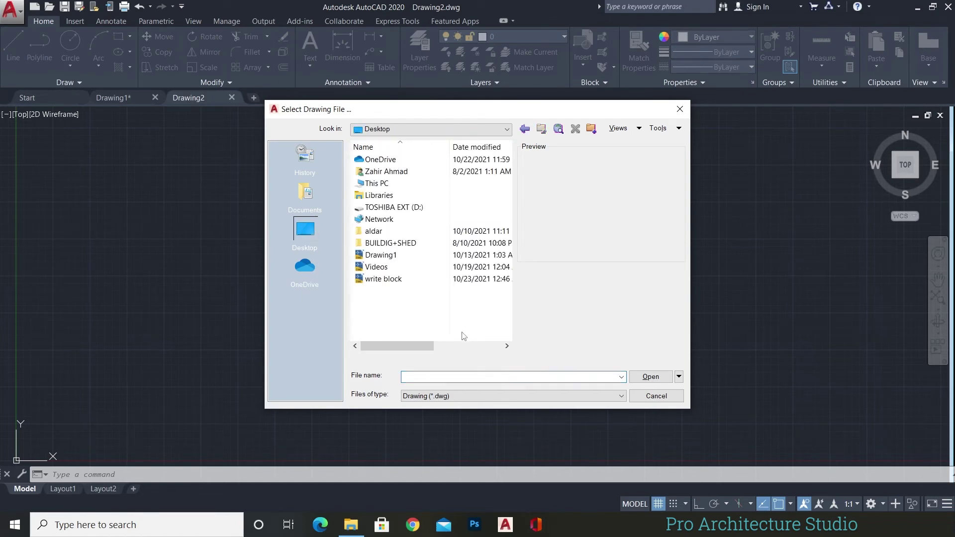
pyautogui.click(384, 280)
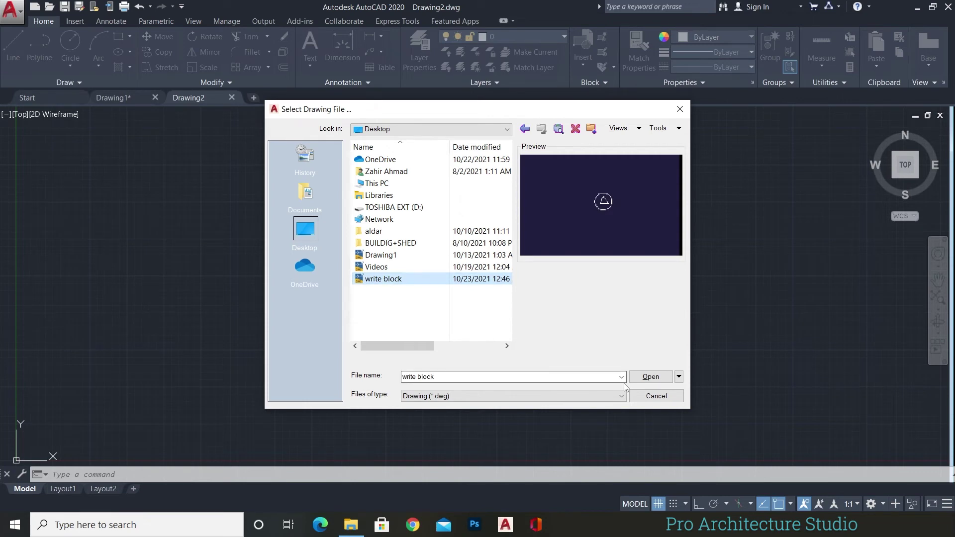
pyautogui.click(649, 376)
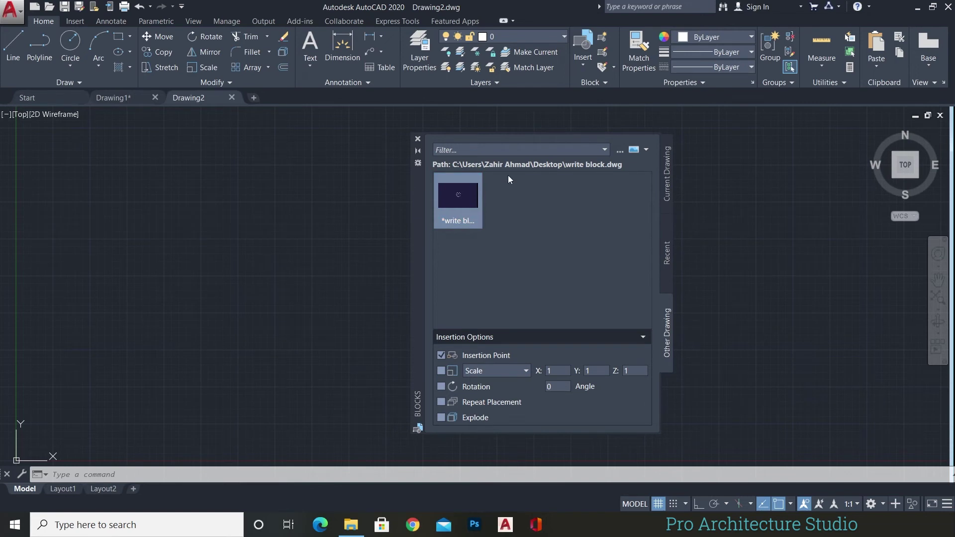
# Step: Insert a single copy of the write block into Drawing2
pyautogui.click(461, 199)
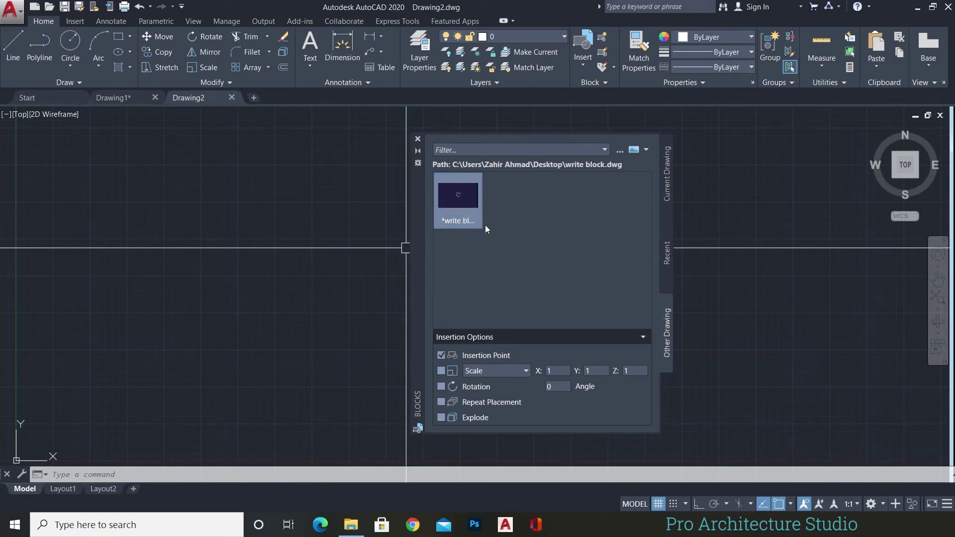
pyautogui.click(457, 199)
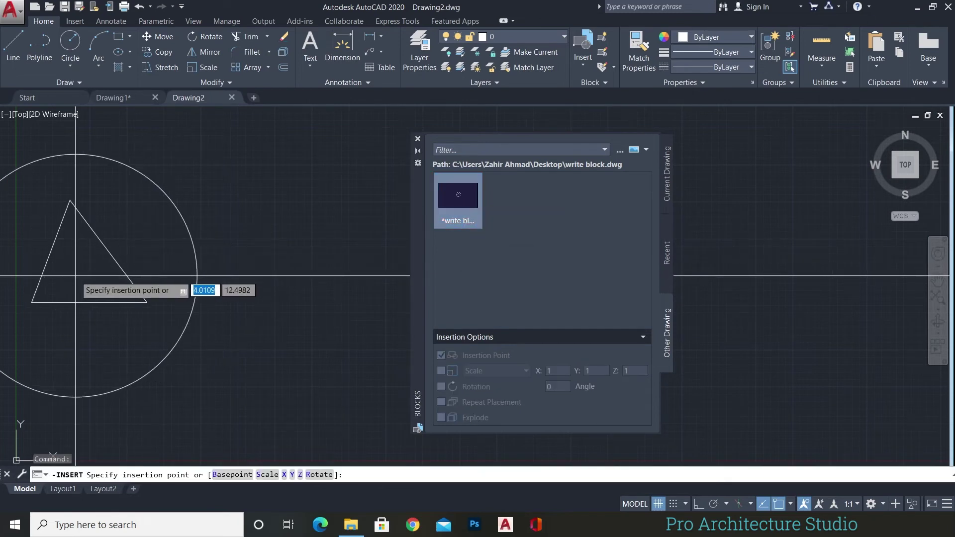
pyautogui.click(198, 262)
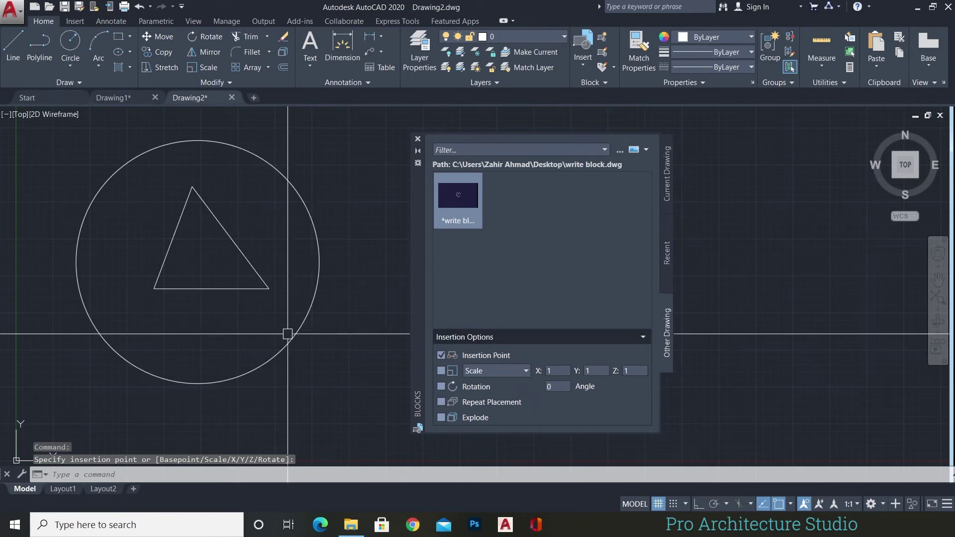
pyautogui.scroll(-2, 279, 262)
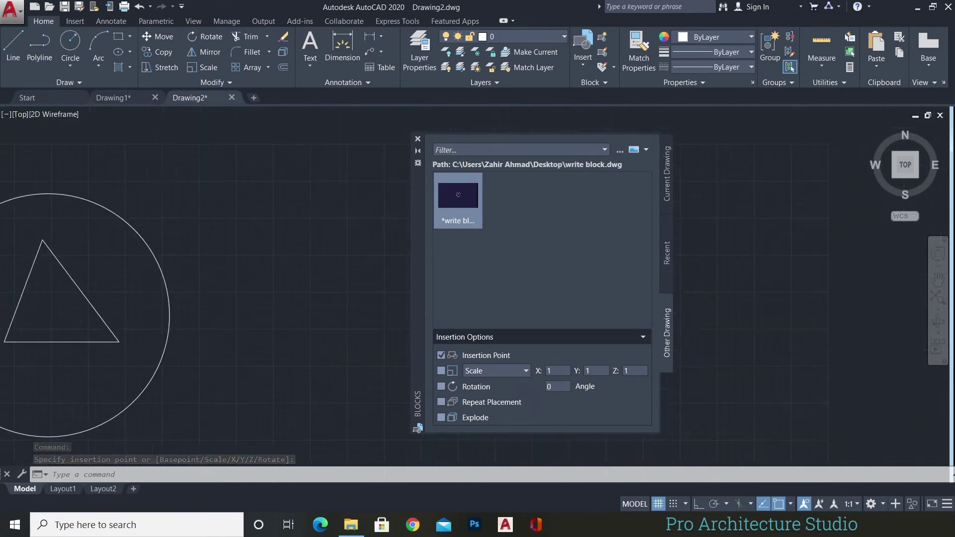
pyautogui.moveTo(60, 279); pyautogui.dragTo(127, 298, button='middle')
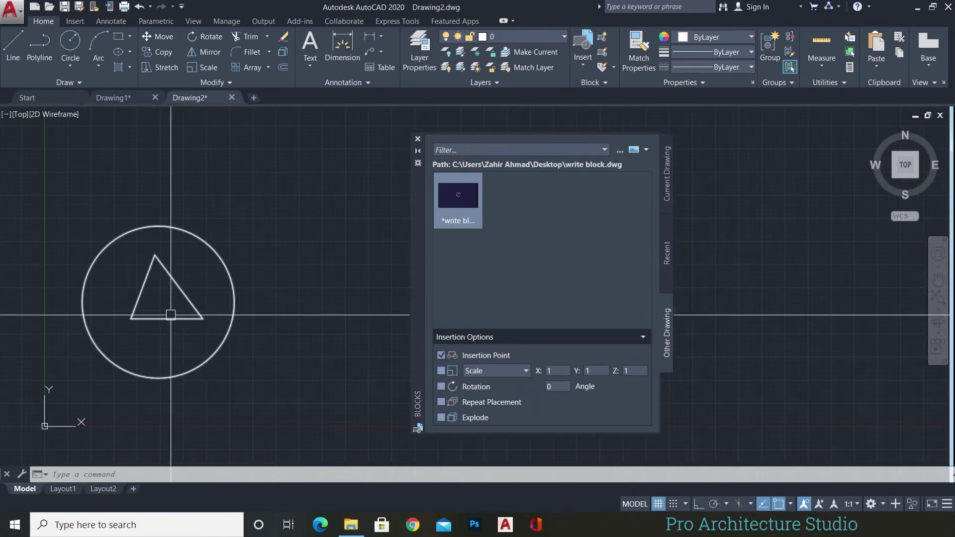
pyautogui.click(170, 294)
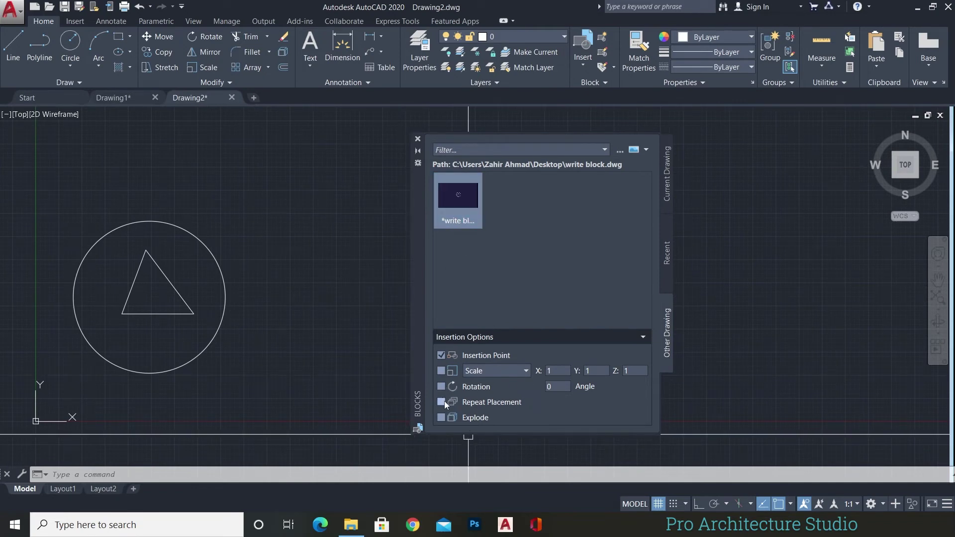
# Step: With Repeat Placement on, place five more circle-with-triangle copies around Drawing2
pyautogui.click(440, 401)
pyautogui.moveTo(538, 302); pyautogui.dragTo(335, 298, button='middle')
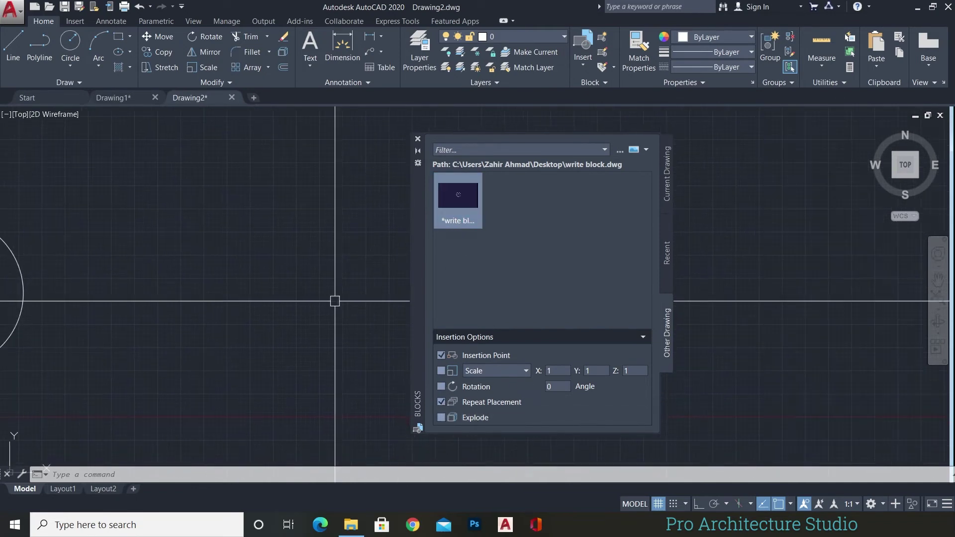
pyautogui.click(459, 196)
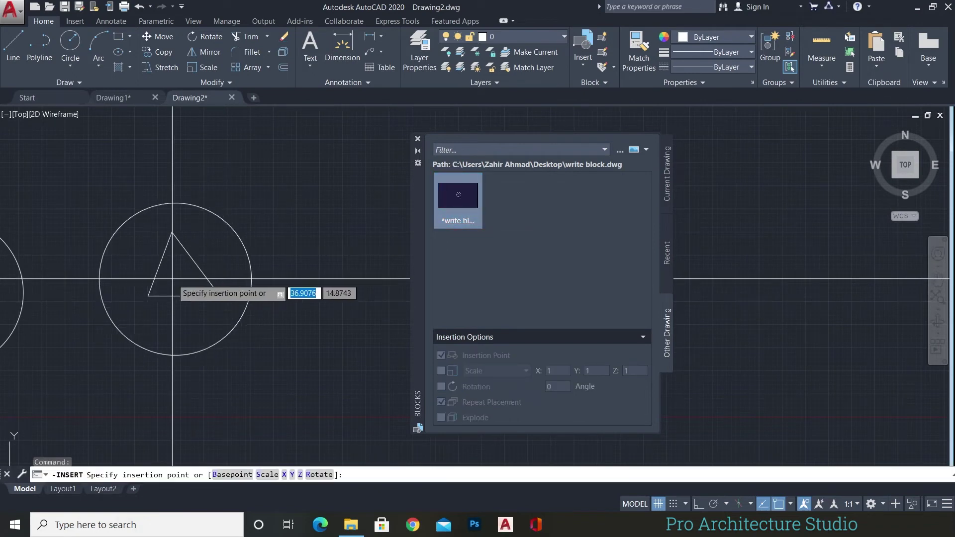
pyautogui.click(139, 272)
pyautogui.scroll(-3, 276, 198)
pyautogui.click(160, 234)
pyautogui.scroll(1, 214, 269)
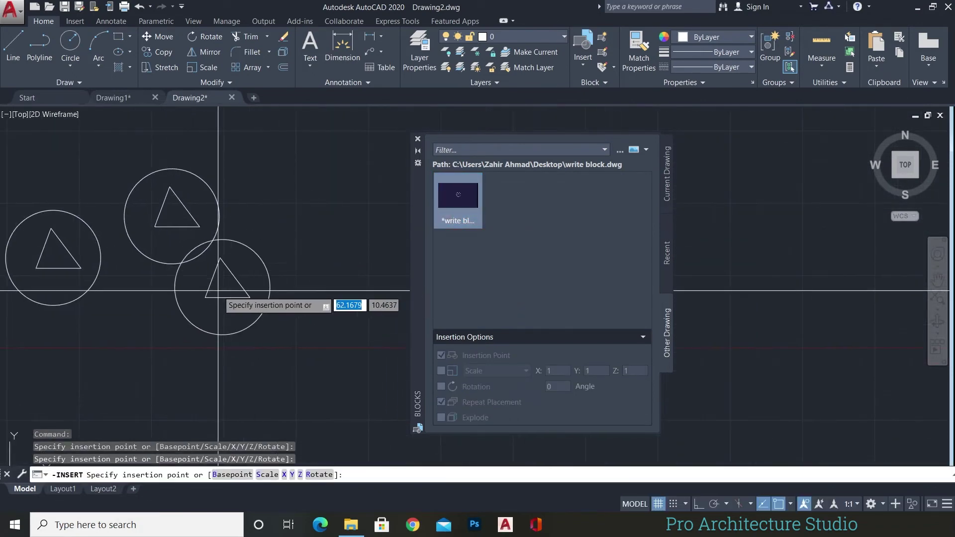
pyautogui.click(219, 331)
pyautogui.click(317, 228)
pyautogui.click(354, 356)
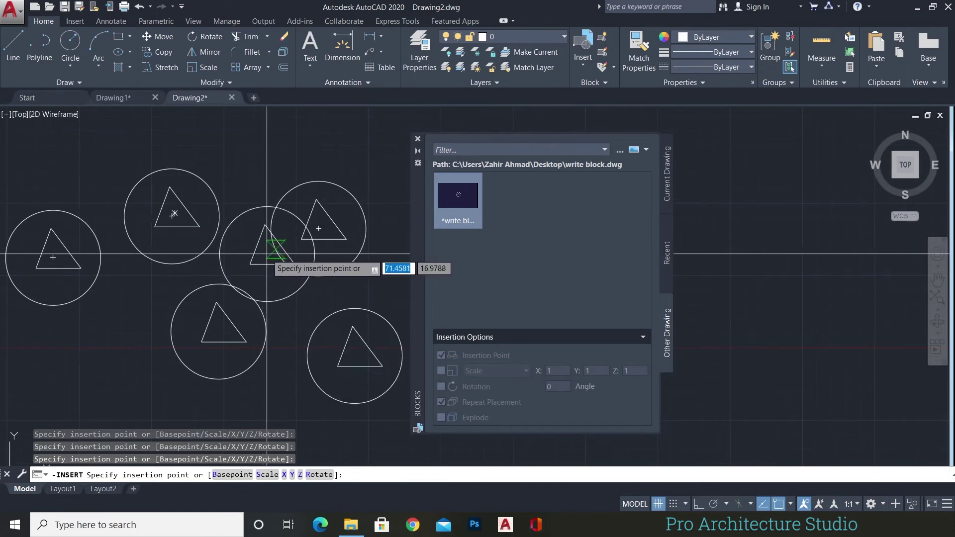
# Step: Cancel the repeated insertion and pan the blocks left
pyautogui.rightClick(266, 260)
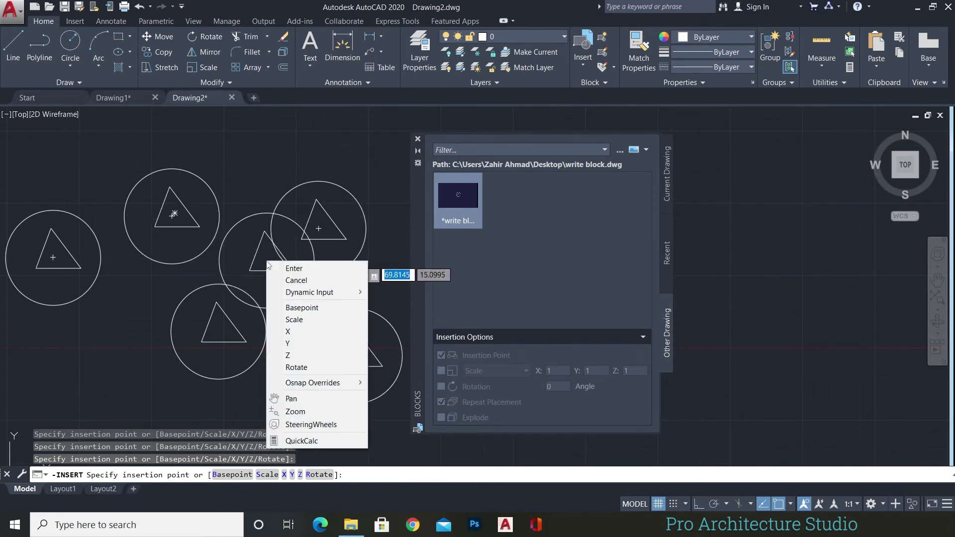
pyautogui.click(294, 268)
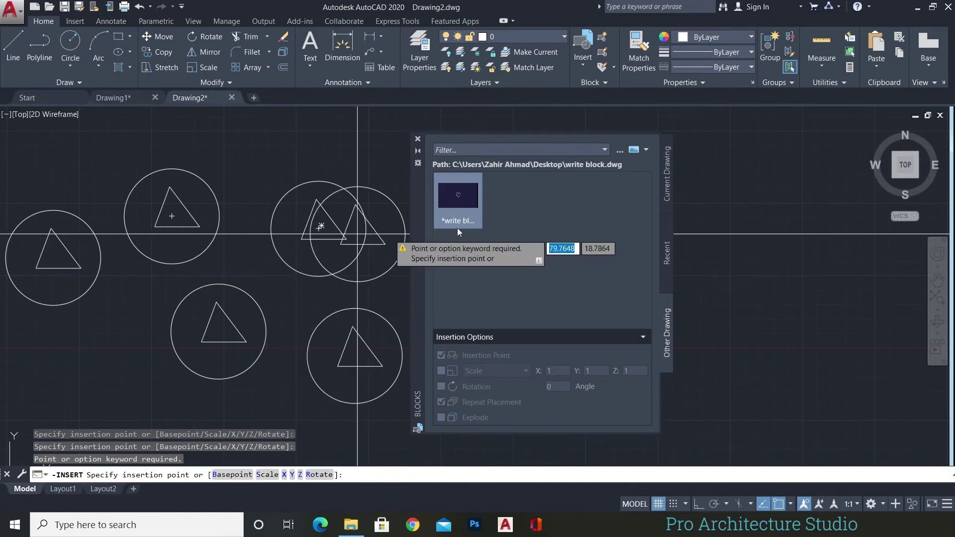
pyautogui.rightClick(323, 237)
pyautogui.click(351, 254)
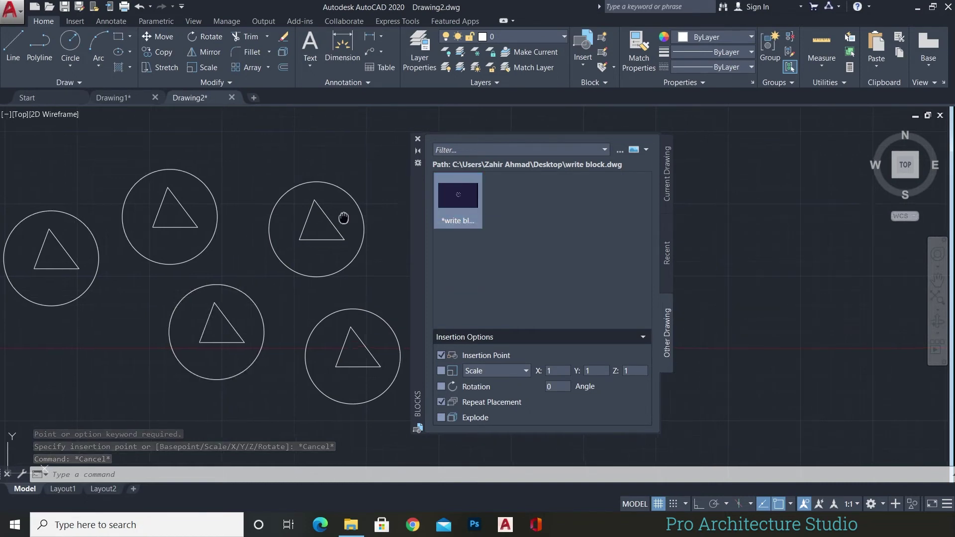
pyautogui.moveTo(377, 269); pyautogui.dragTo(161, 269, button='middle')
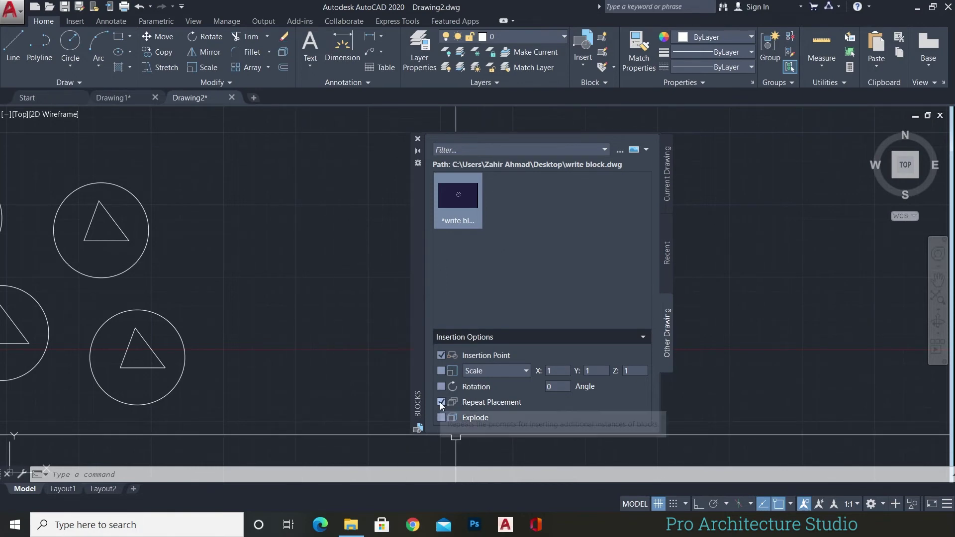
# Step: Turn off Repeat Placement, turn on Explode, and place an exploded write block copy
pyautogui.click(440, 402)
pyautogui.click(441, 418)
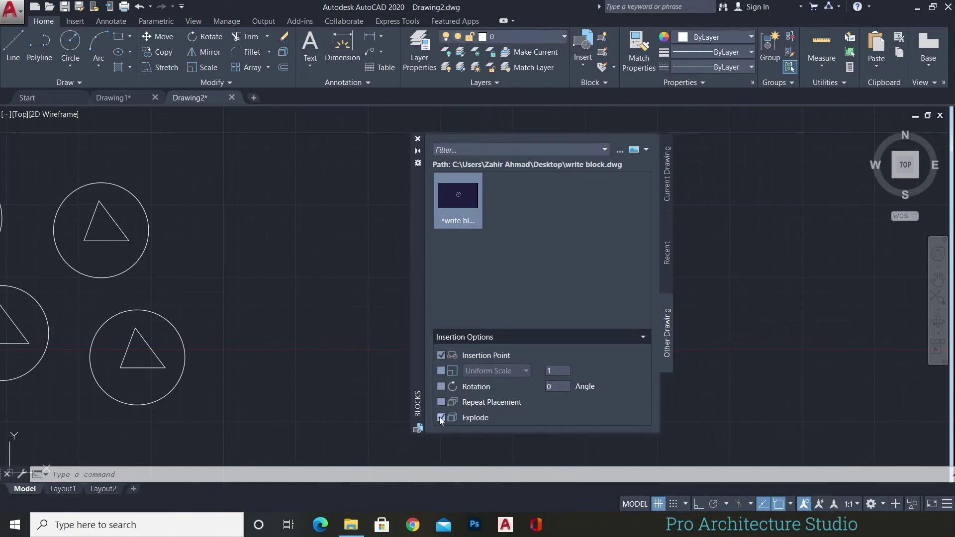
pyautogui.click(473, 199)
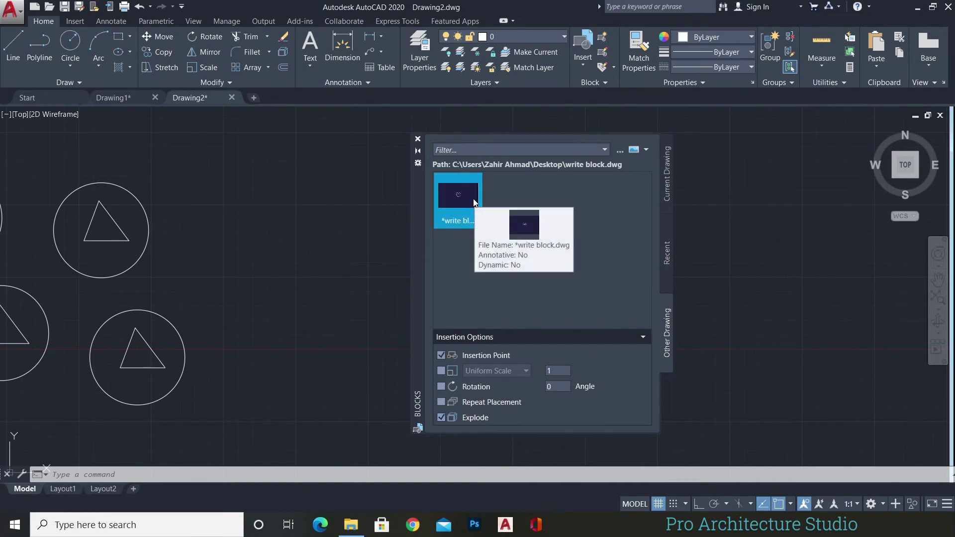
pyautogui.moveTo(311, 270); pyautogui.dragTo(185, 270, button='middle')
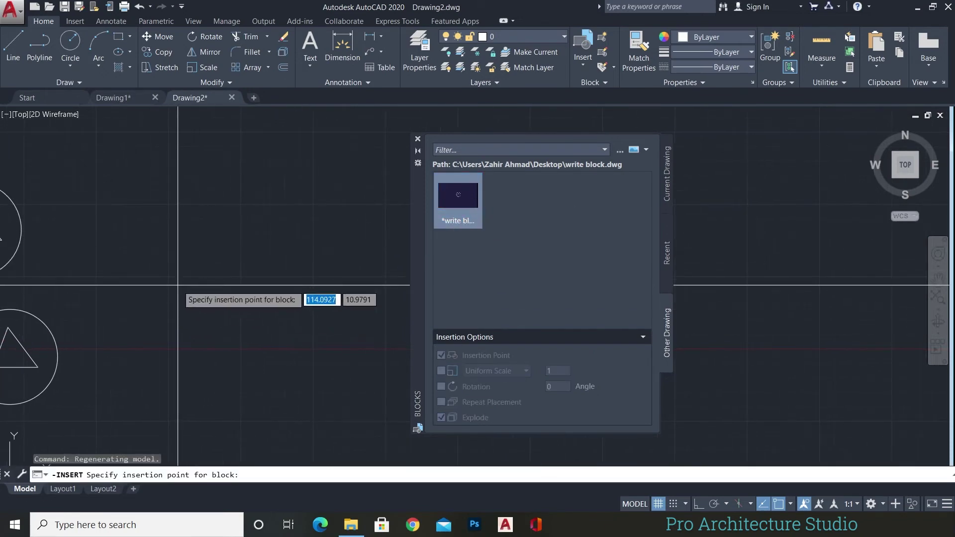
pyautogui.click(173, 270)
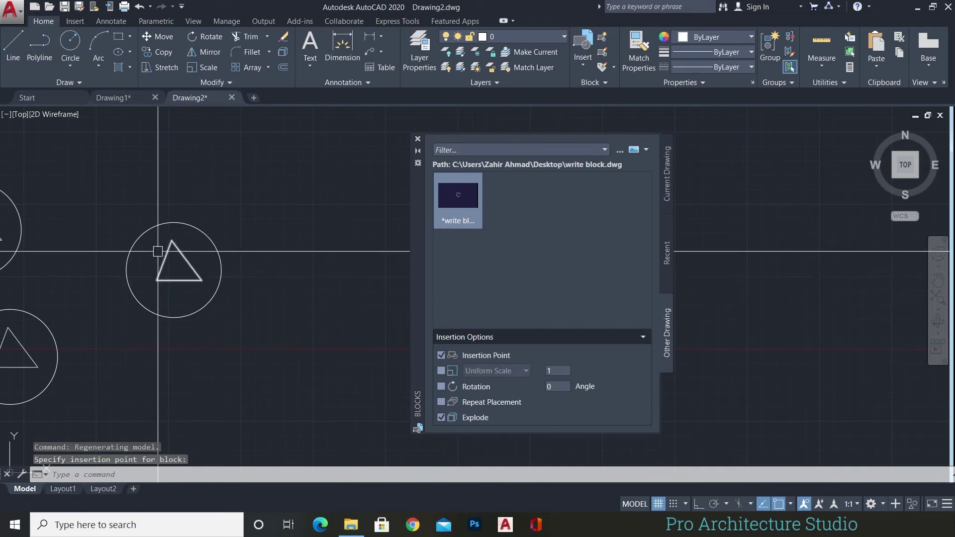
# Step: Select the exploded copy's circle to confirm it is a separate object
pyautogui.scroll(2, 141, 253)
pyautogui.moveTo(140, 252); pyautogui.dragTo(192, 244, button='middle')
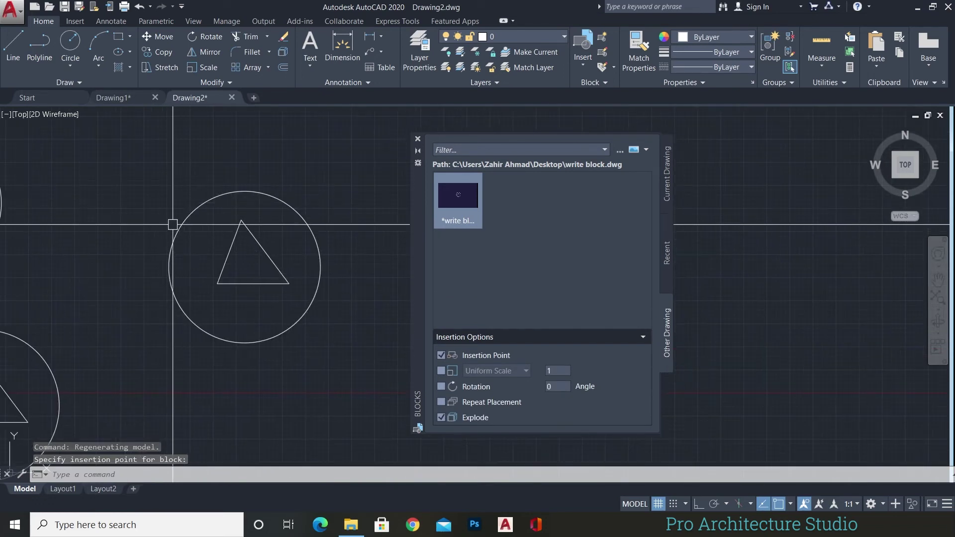
pyautogui.click(202, 195)
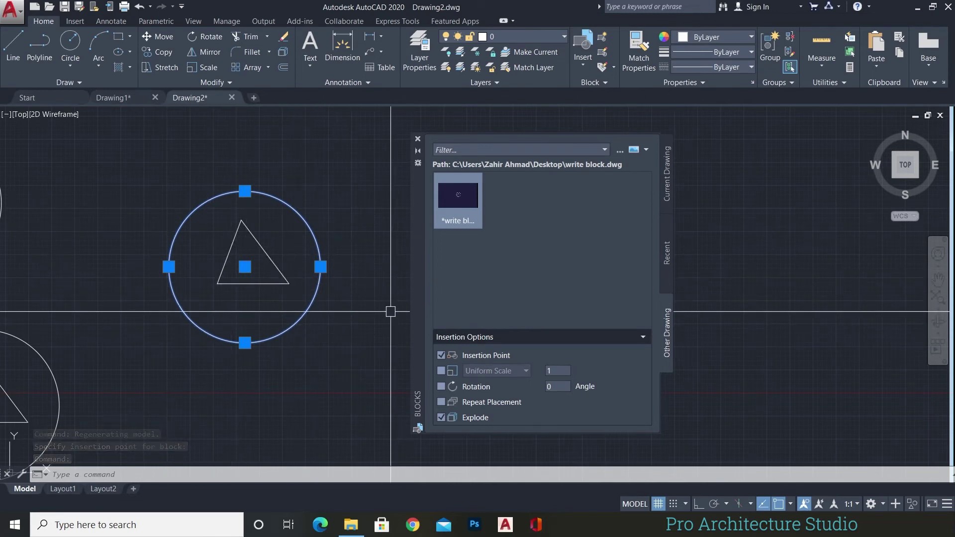
pyautogui.press('Escape')
pyautogui.moveTo(358, 278); pyautogui.dragTo(276, 272, button='middle')
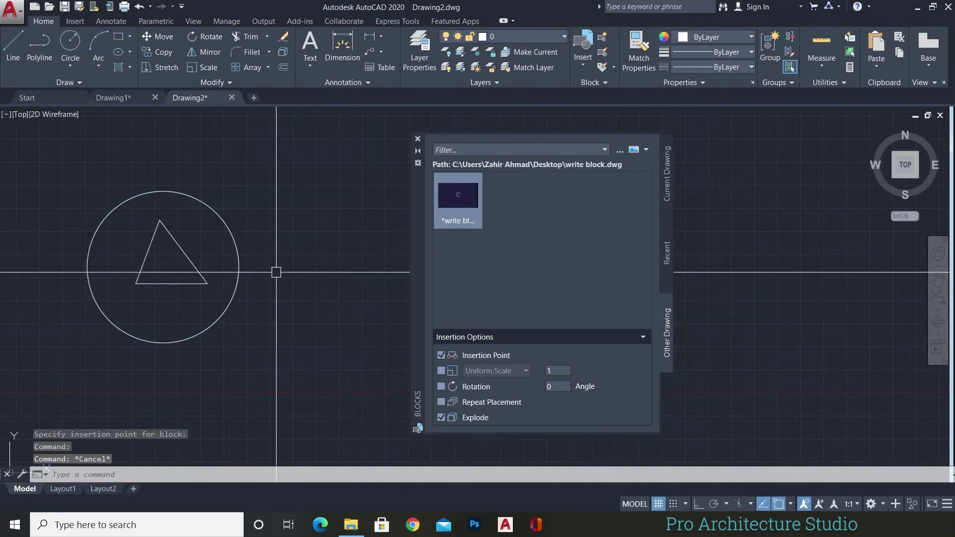
pyautogui.moveTo(354, 264); pyautogui.dragTo(257, 276, button='middle')
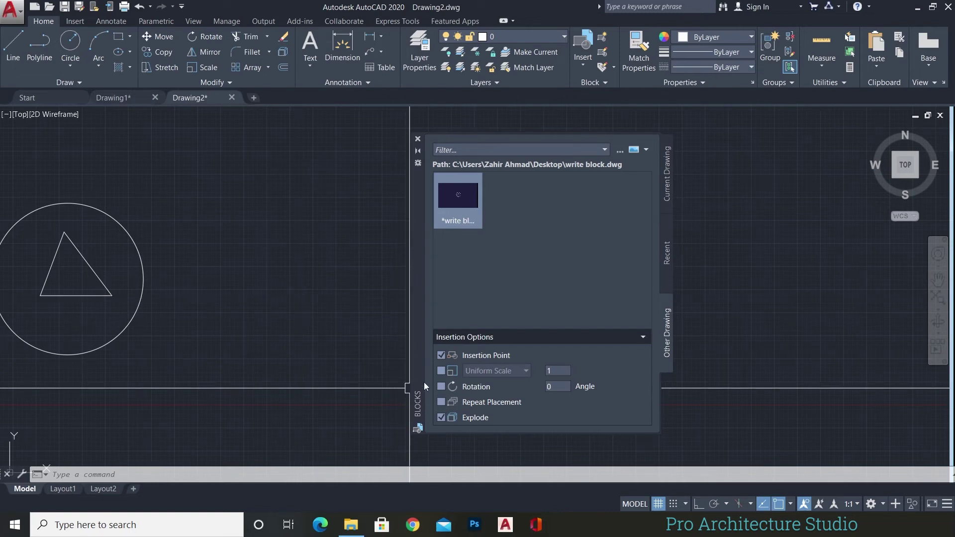
# Step: With Explode off and Rotation on, insert another block copy right of the first, triangle pointing down
pyautogui.click(441, 418)
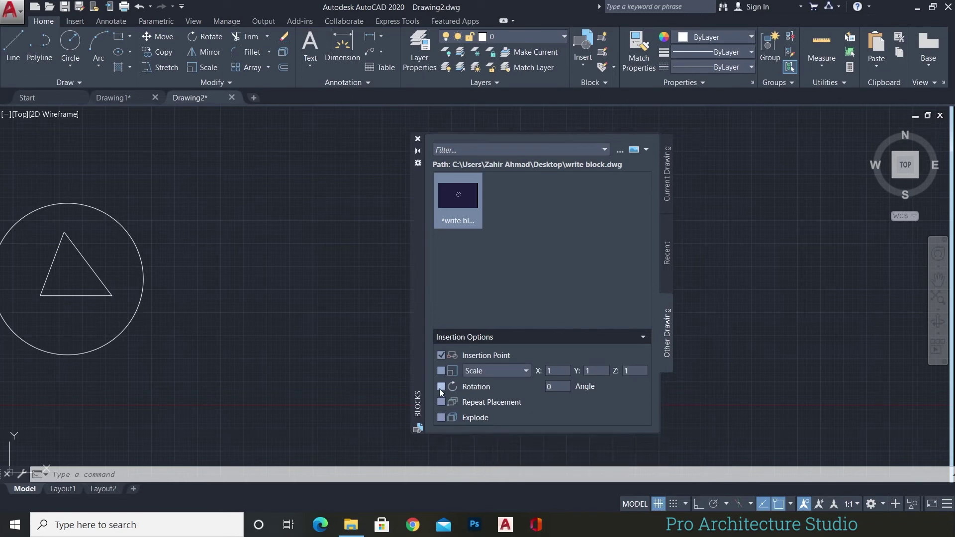
pyautogui.click(440, 387)
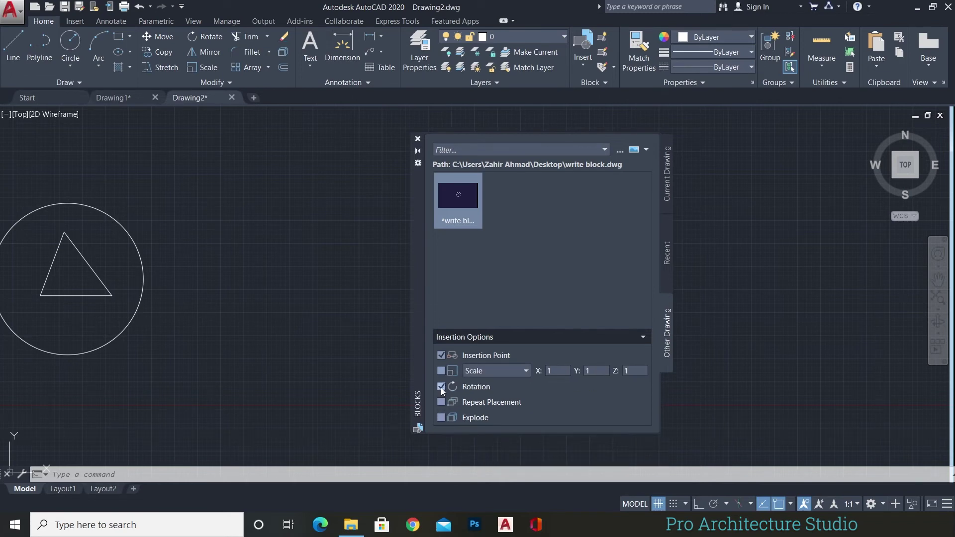
pyautogui.click(463, 199)
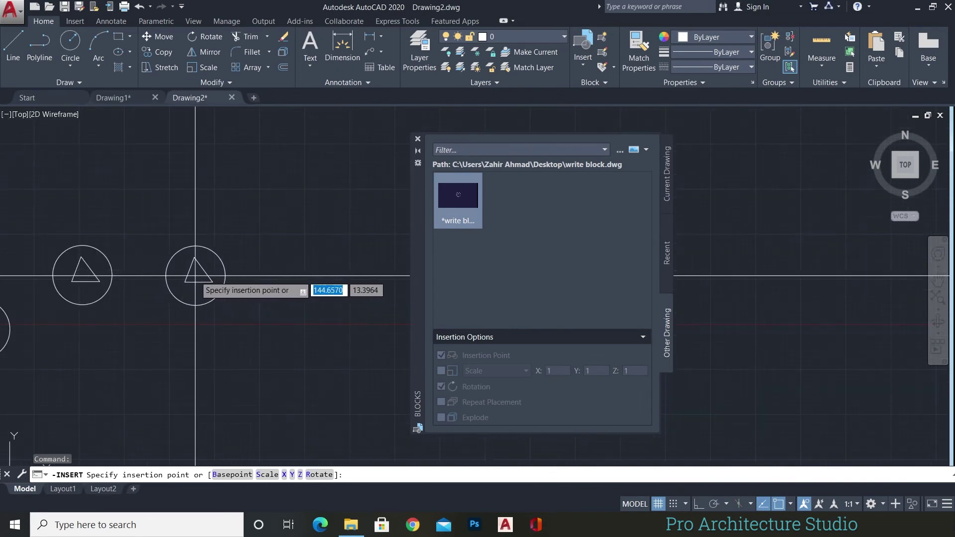
pyautogui.click(195, 275)
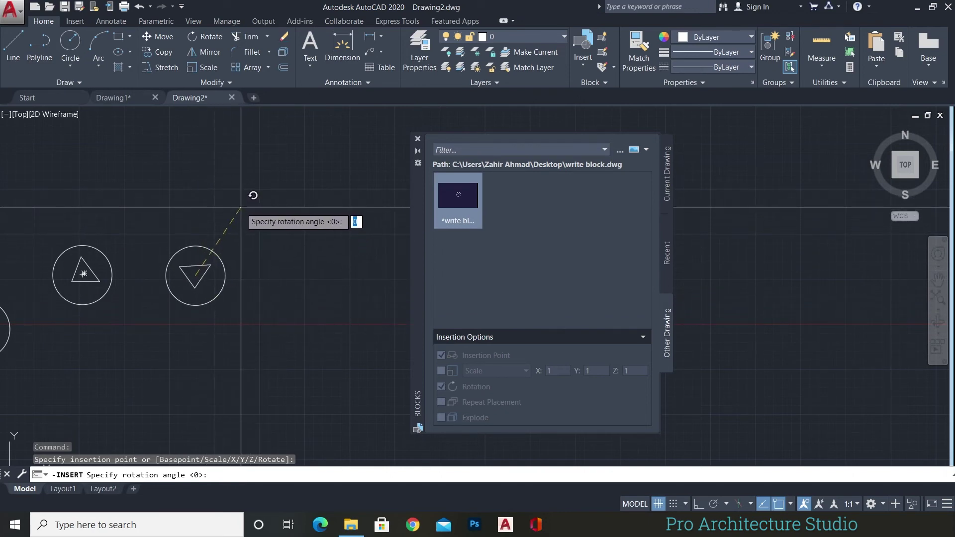
pyautogui.click(241, 206)
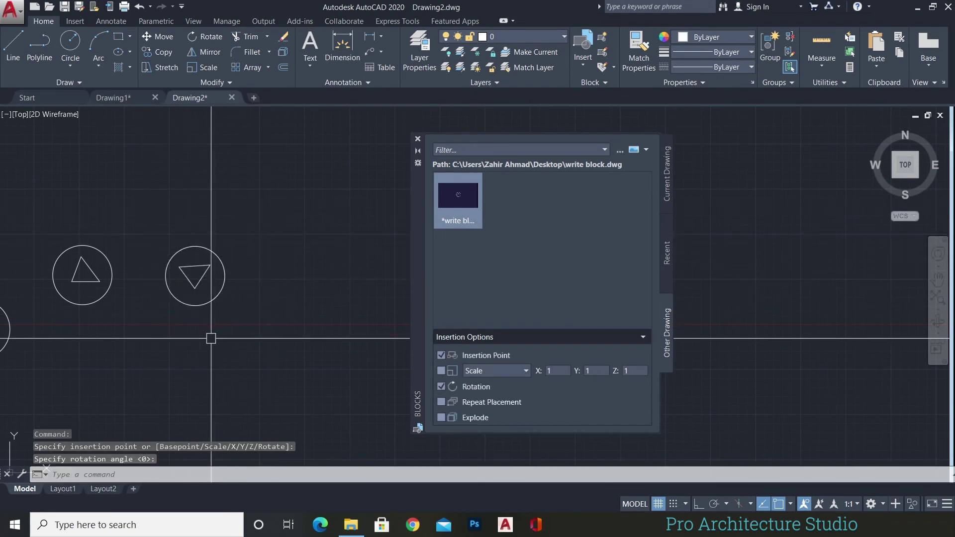
pyautogui.scroll(2, 184, 286)
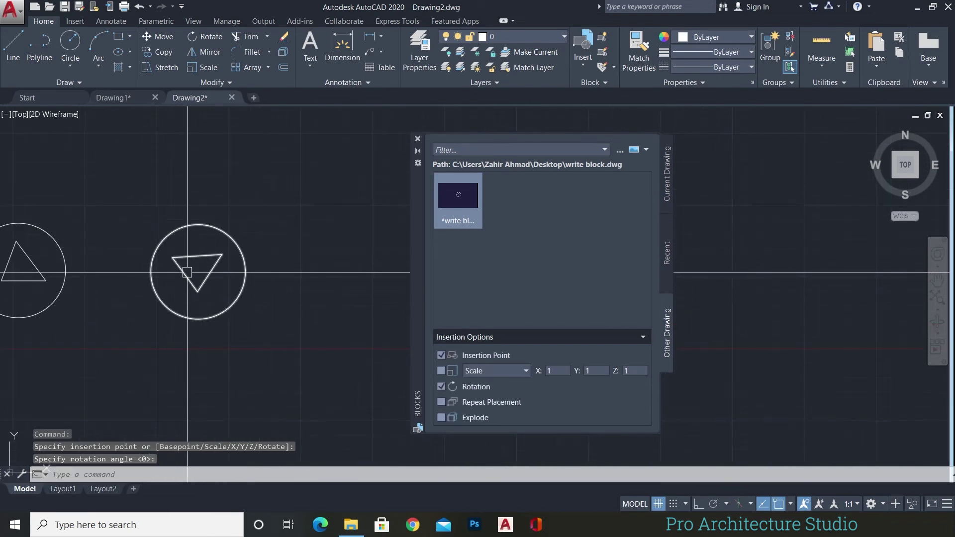
pyautogui.moveTo(324, 298); pyautogui.dragTo(228, 297, button='middle')
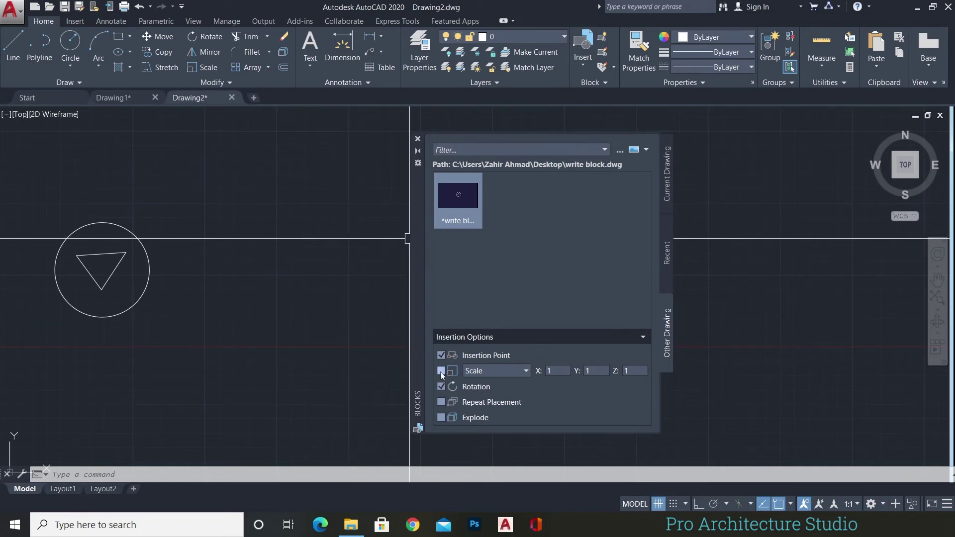
# Step: With Scale on and Rotation off, insert a copy stretched into a tall ellipse with a narrow triangle
pyautogui.click(439, 383)
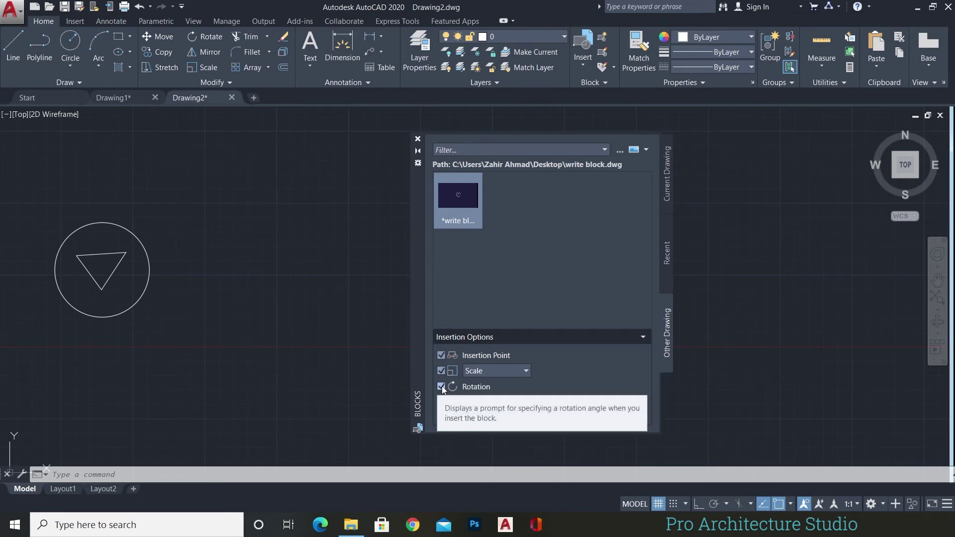
pyautogui.click(440, 387)
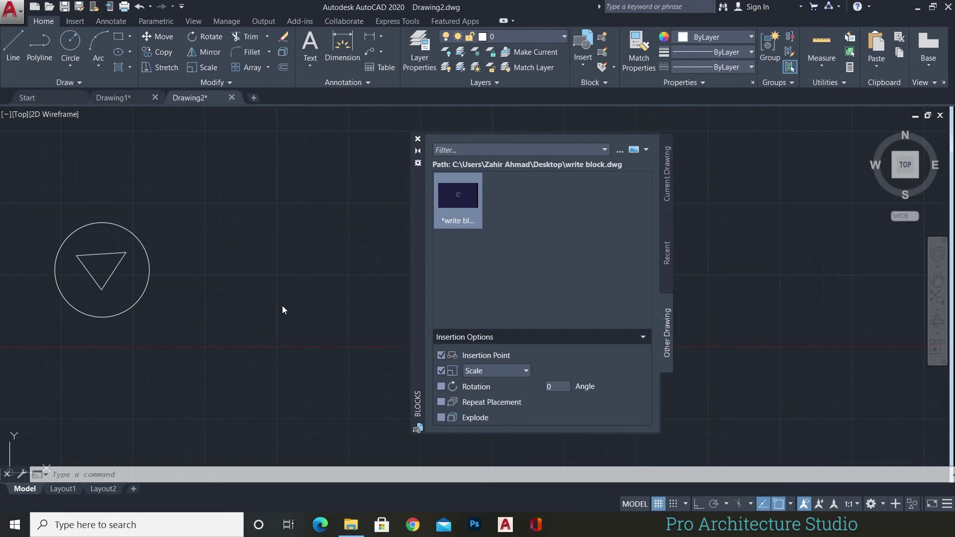
pyautogui.click(472, 205)
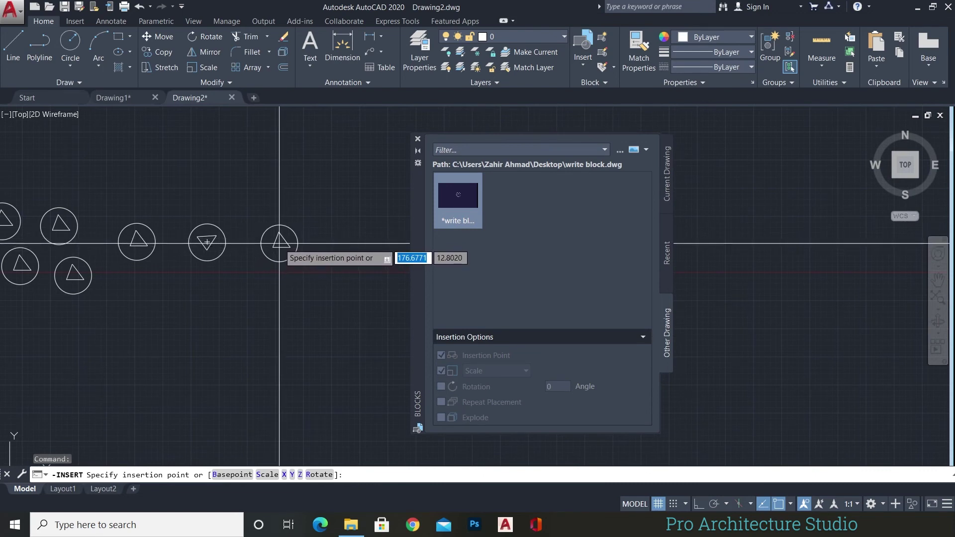
pyautogui.click(278, 243)
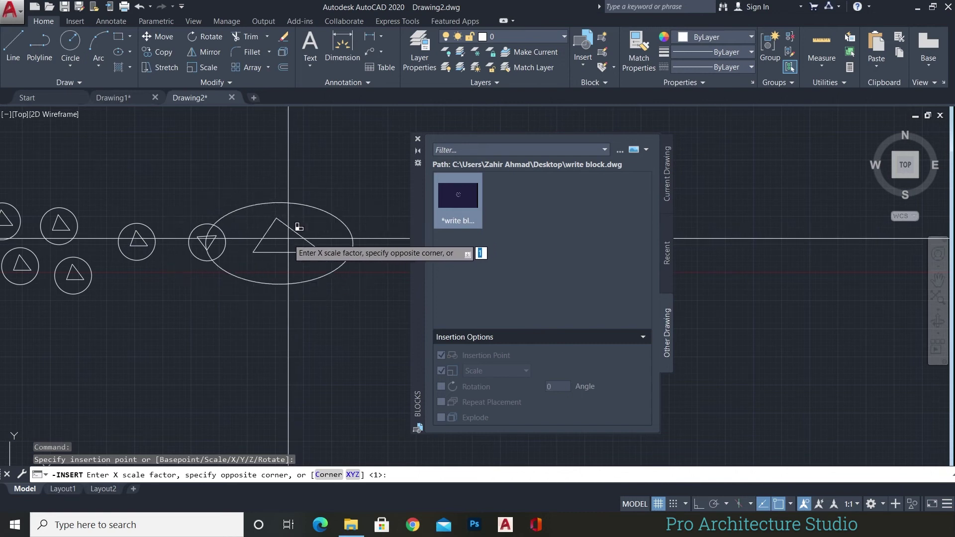
pyautogui.click(295, 222)
pyautogui.scroll(2, 294, 222)
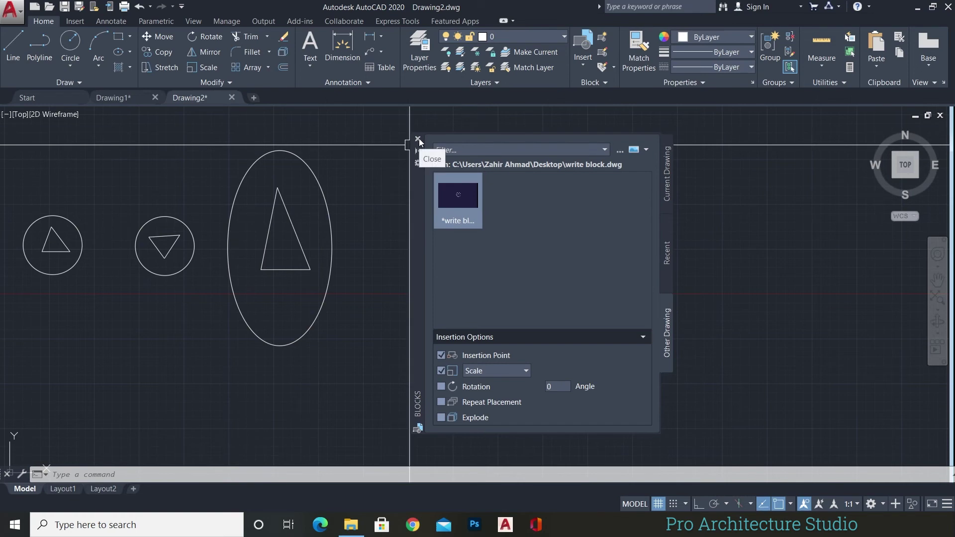
# Step: Close the Blocks palette and pan and zoom to view all inserted copies
pyautogui.click(418, 142)
pyautogui.moveTo(322, 126); pyautogui.dragTo(640, 186, button='middle')
pyautogui.scroll(-2, 403, 241)
pyautogui.moveTo(403, 242); pyautogui.dragTo(398, 284, button='middle')
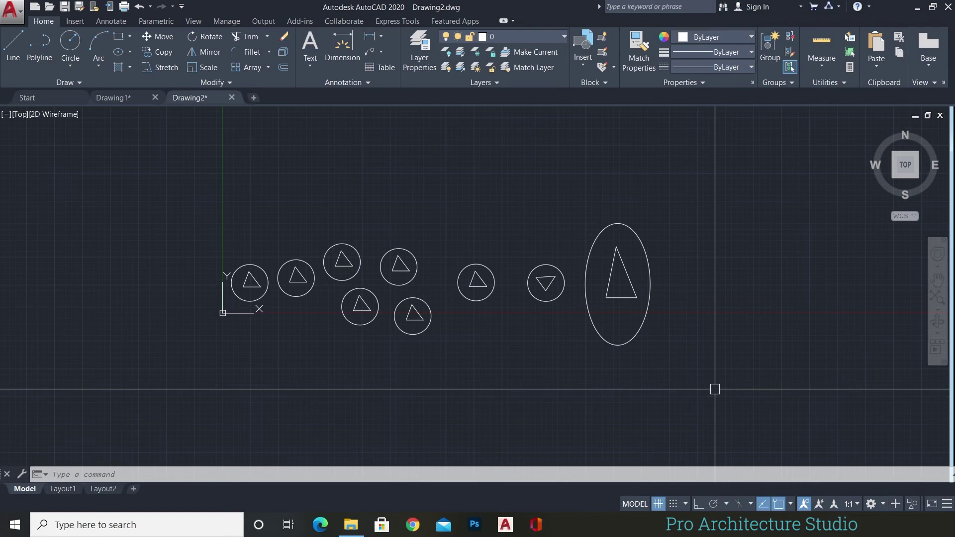
pyautogui.scroll(4, 552, 281)
pyautogui.moveTo(343, 289)
pyautogui.mouseDown(button='middle')
pyautogui.moveTo(575, 259)
pyautogui.moveTo(465, 273)
pyautogui.mouseUp(button='middle')
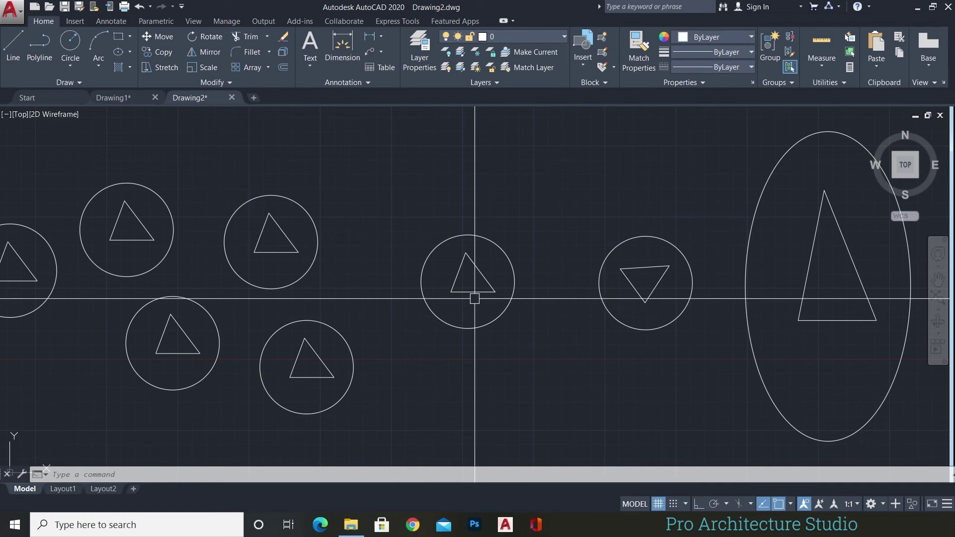
# Step: Start WBLOCK with the base point at the middle circle's centre, selecting that circle and its triangle
pyautogui.write('WBLOCK')
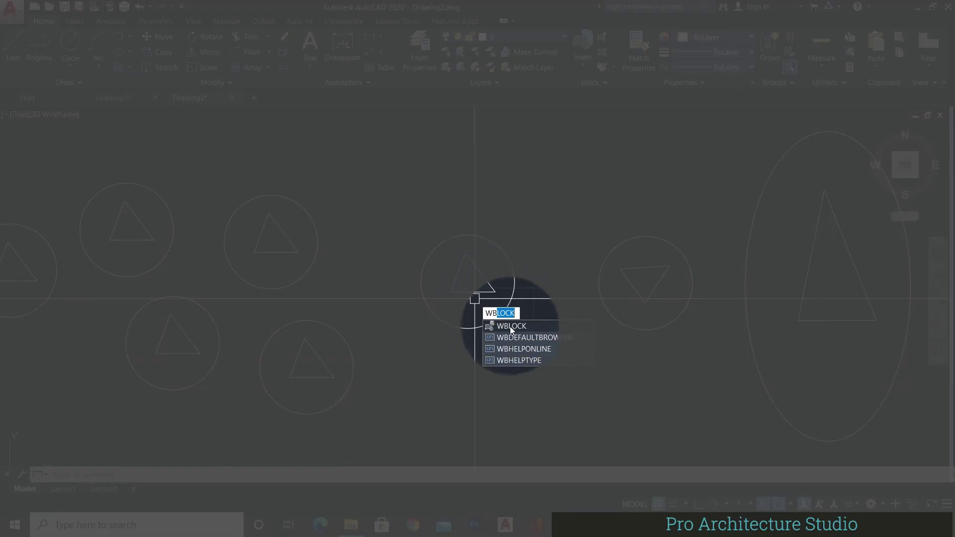
pyautogui.click(509, 326)
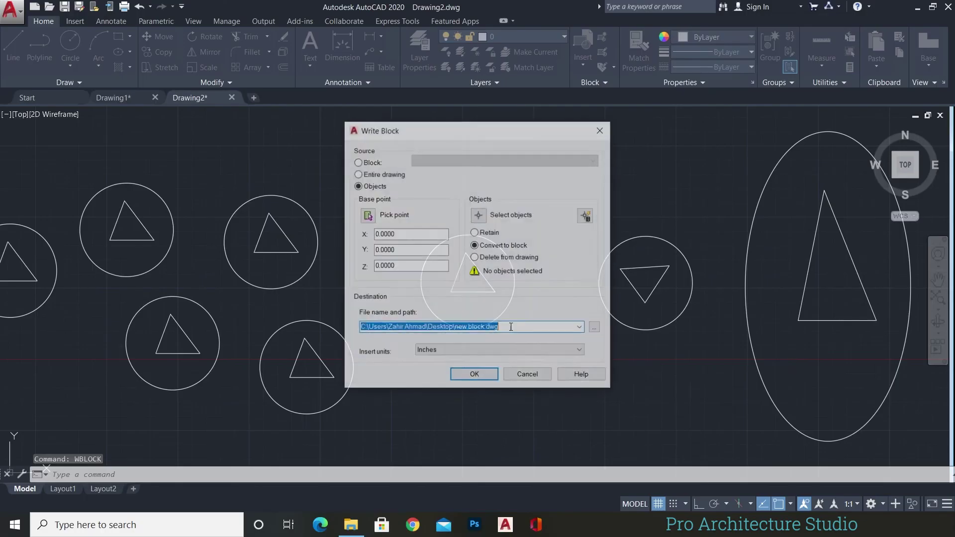
pyautogui.click(367, 216)
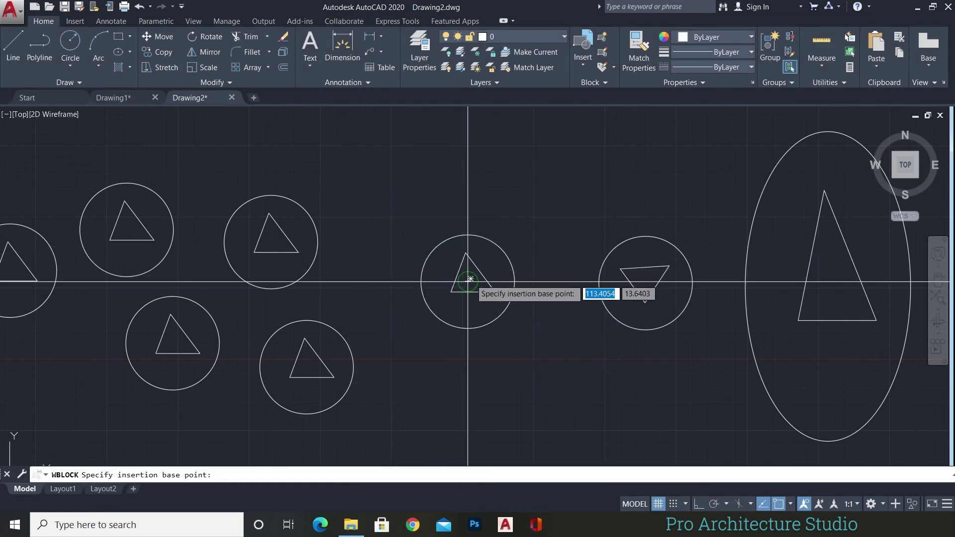
pyautogui.click(467, 281)
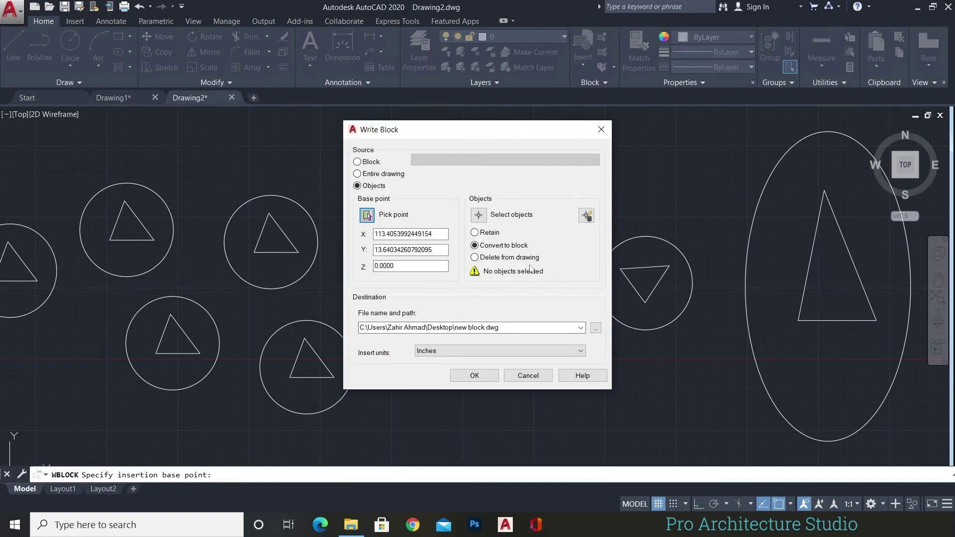
pyautogui.click(480, 215)
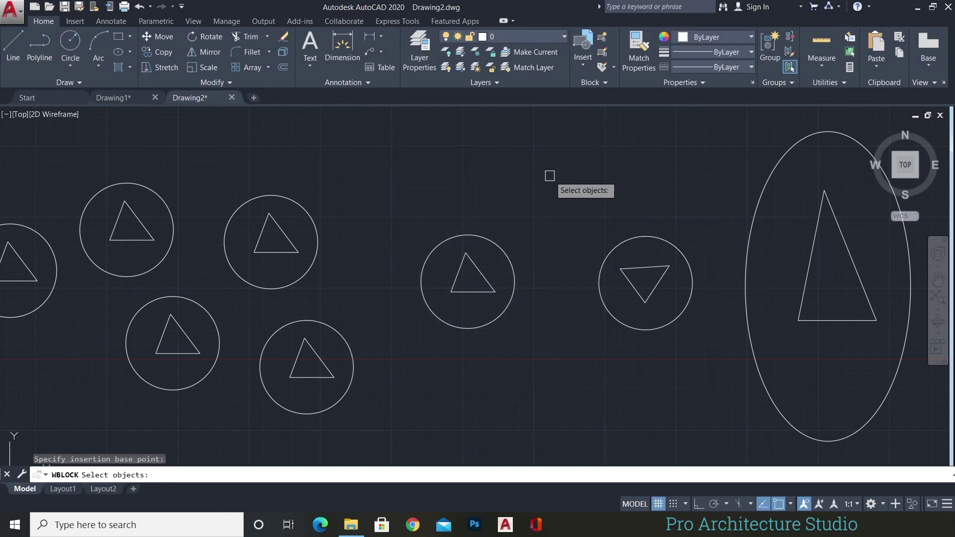
pyautogui.click(547, 177)
pyautogui.click(413, 393)
pyautogui.press('Return')
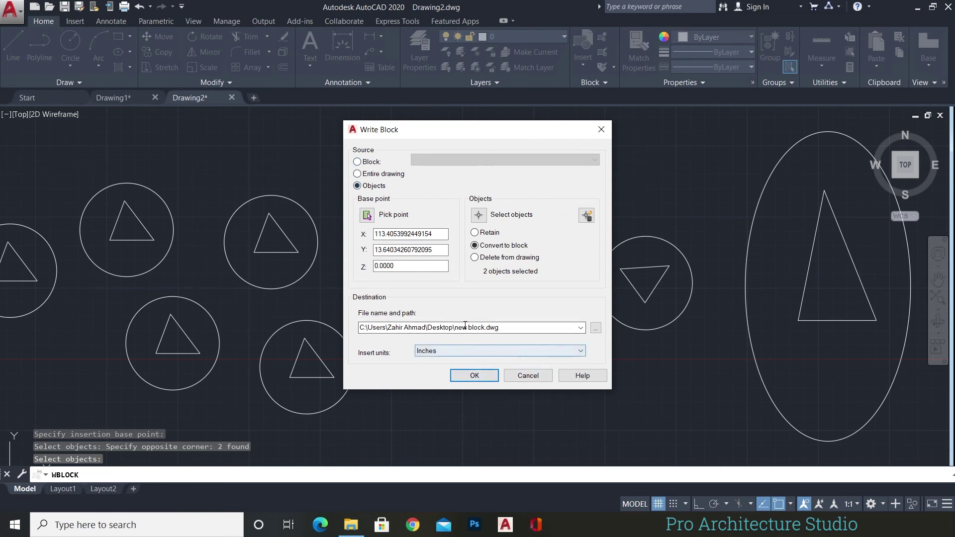
# Step: Name the block file wb1.dwg on the Desktop and write it
pyautogui.click(523, 330)
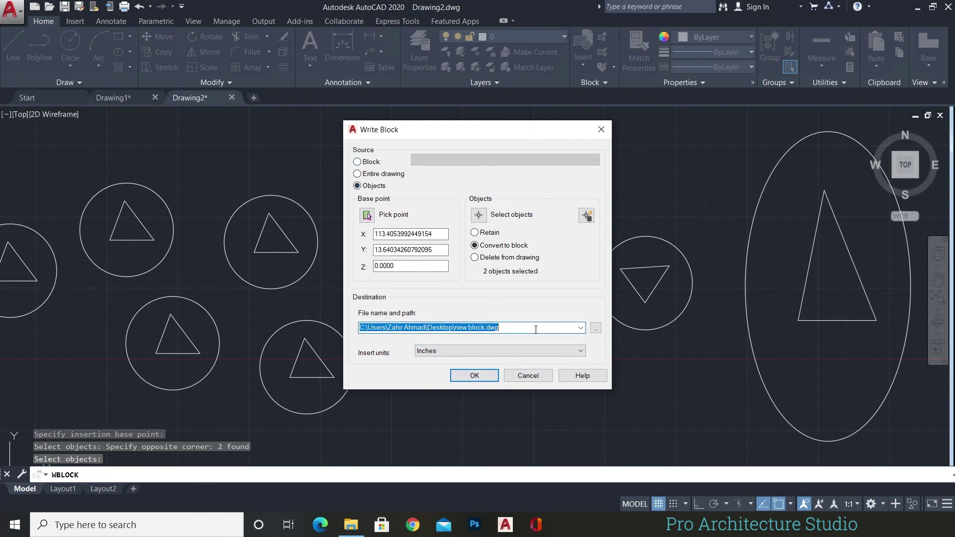
pyautogui.click(595, 328)
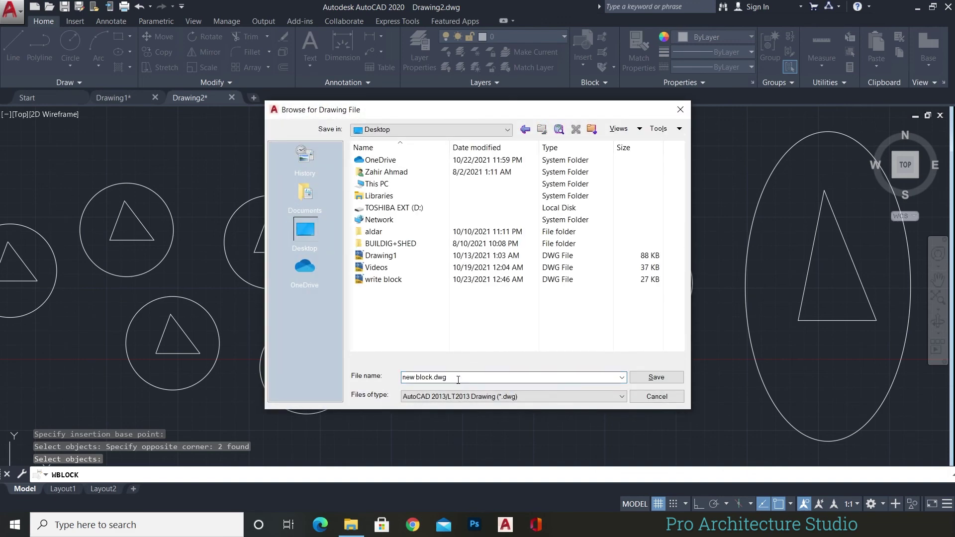
pyautogui.doubleClick(457, 379)
pyautogui.write('wb1')
pyautogui.click(651, 376)
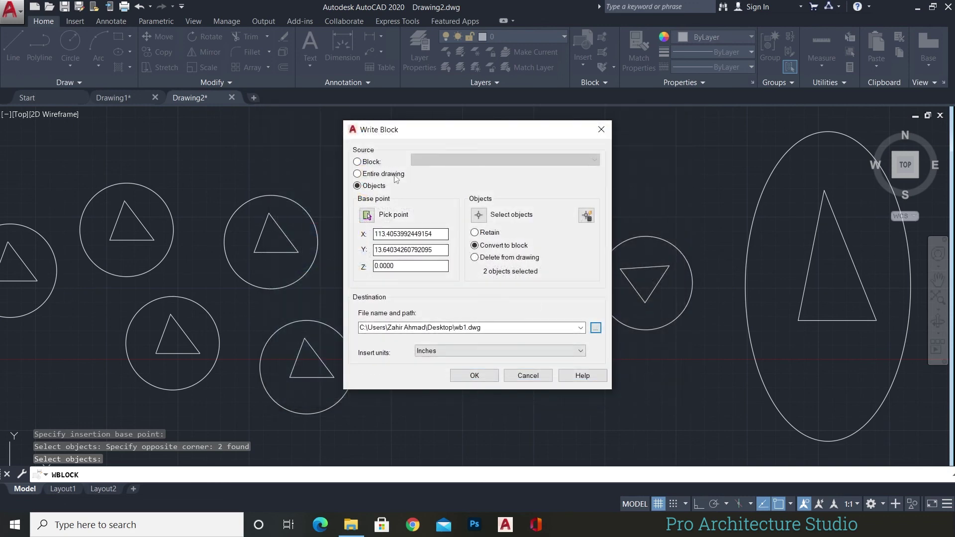
pyautogui.click(474, 375)
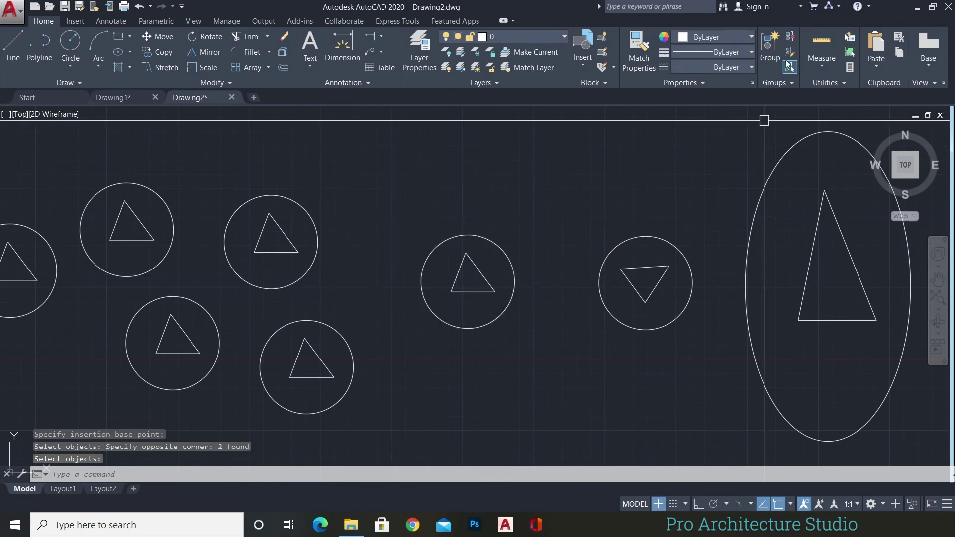
# Step: Minimise AutoCAD, refresh the Desktop, and open the wb1 file
pyautogui.click(917, 10)
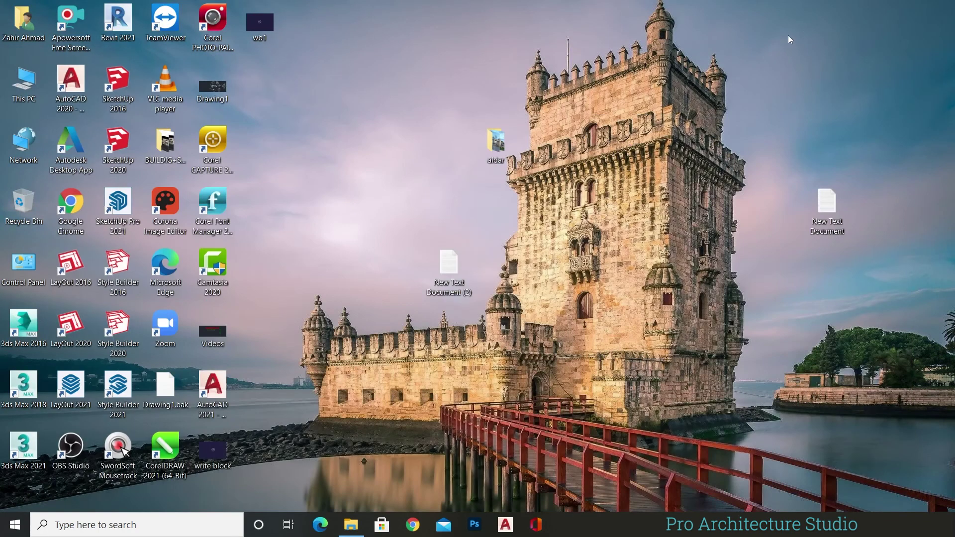
pyautogui.rightClick(427, 138)
pyautogui.click(454, 173)
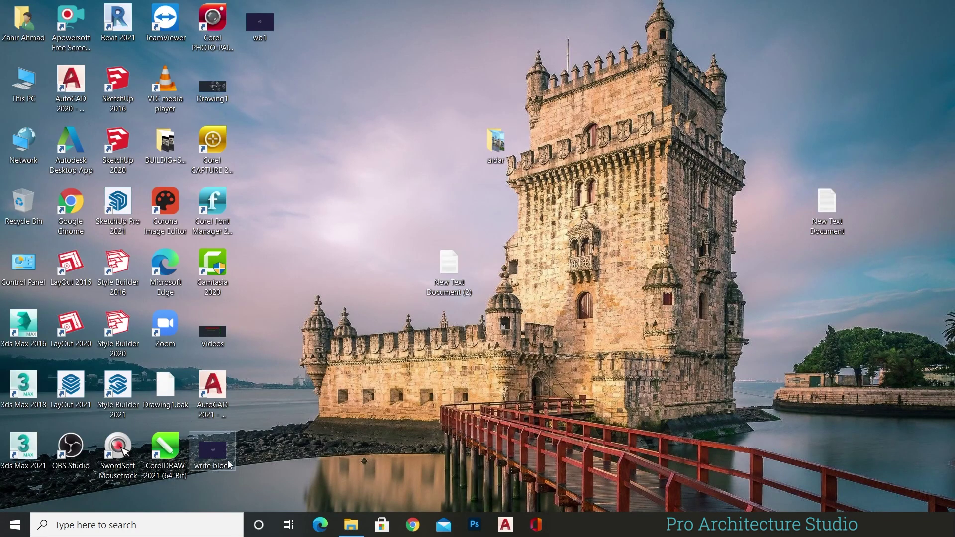
pyautogui.doubleClick(261, 25)
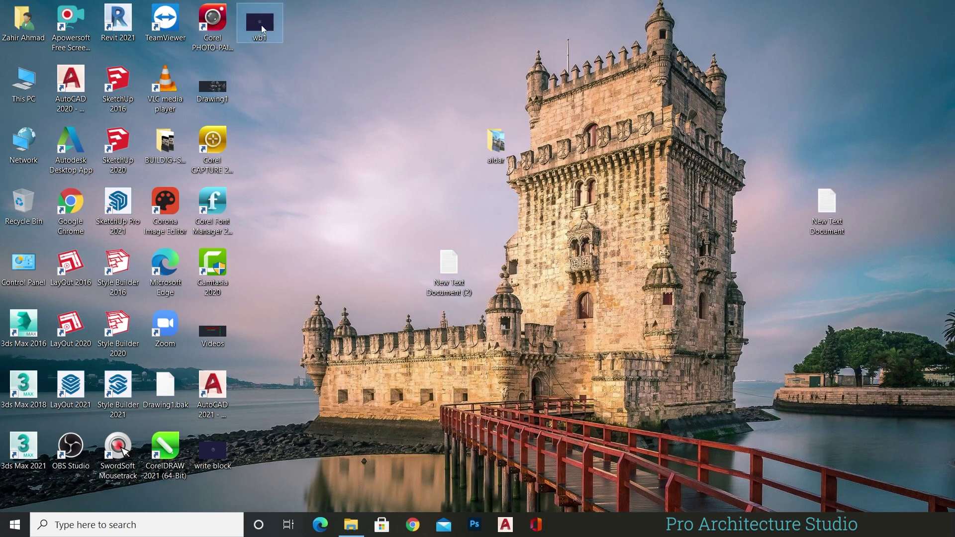
# Step: Open wb1.dwg in AutoCAD and zoom to inspect the circle with its triangle
pyautogui.doubleClick(411, 203)
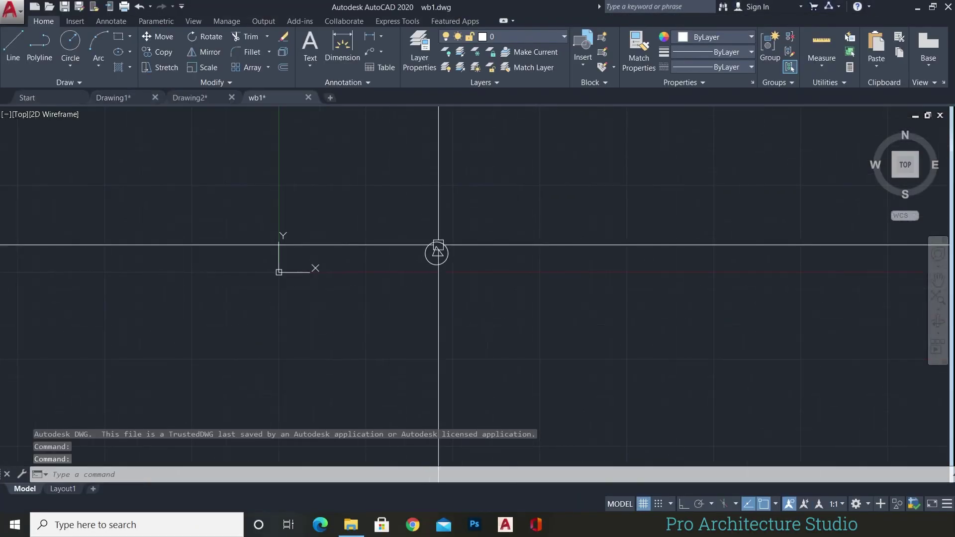
pyautogui.scroll(-4, 517, 264)
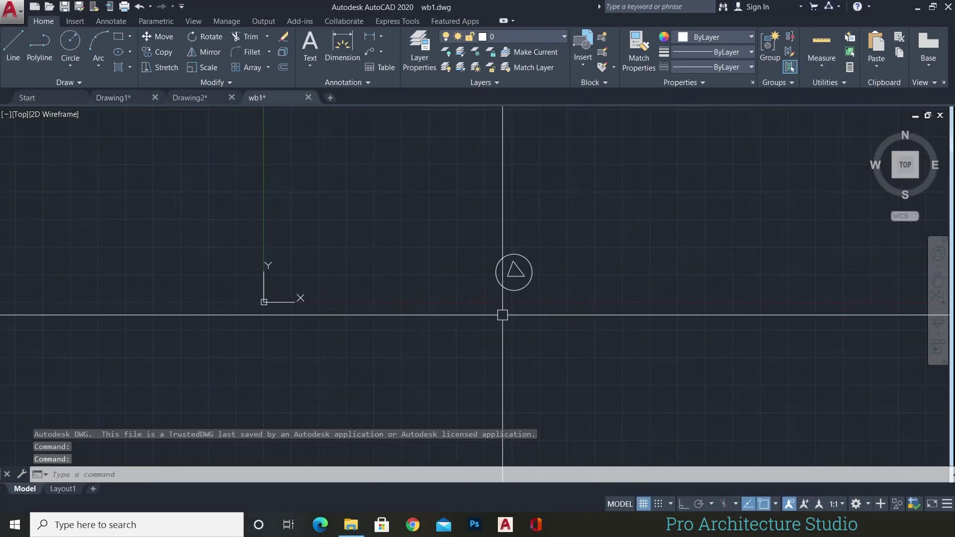
pyautogui.scroll(7, 478, 251)
pyautogui.scroll(-4, 477, 251)
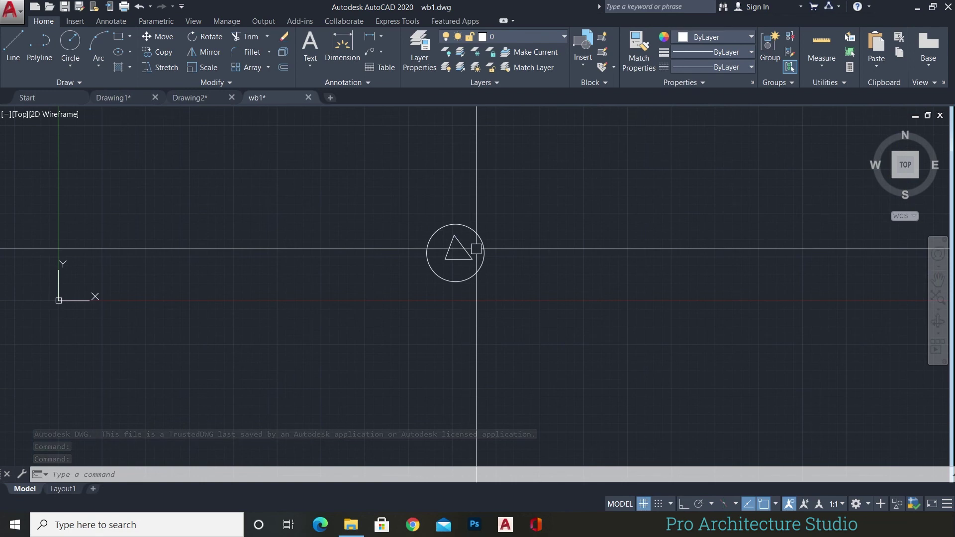